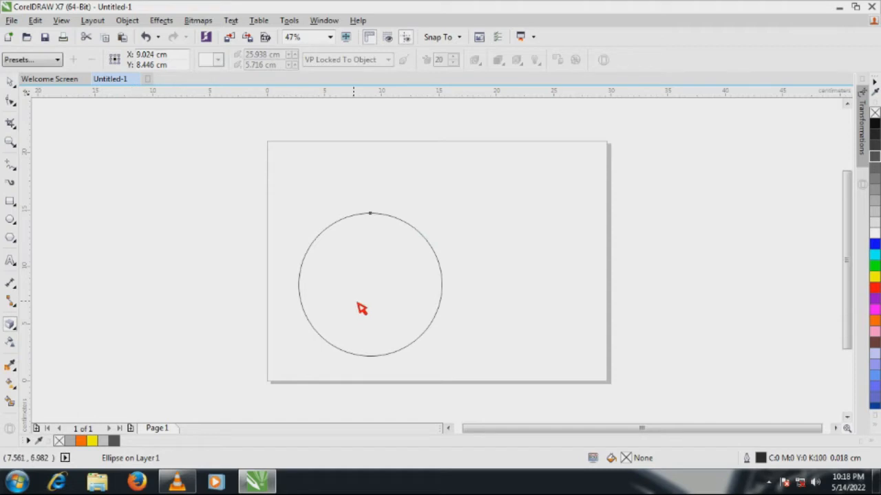
Extrude the circle toward the upper right with a depth of 16 and its vanishing point at about 78 cm, 16.7 cm.
drag(361, 309, 723, 190)
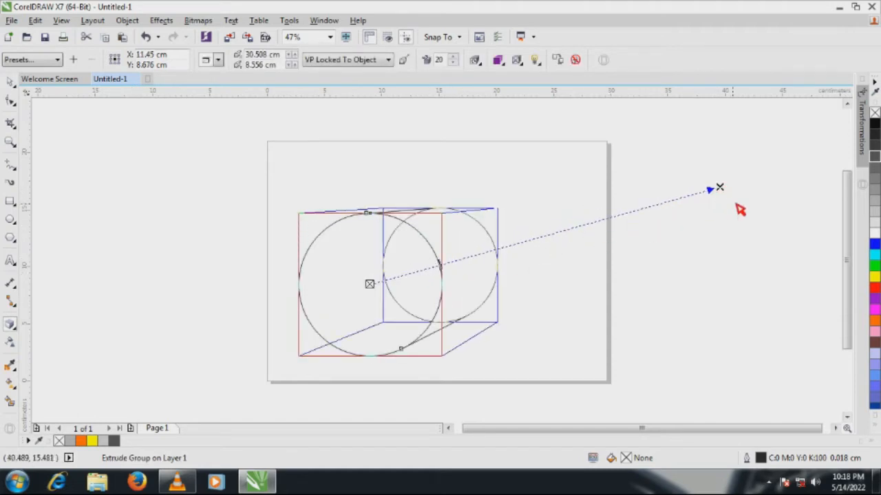
drag(724, 194, 830, 189)
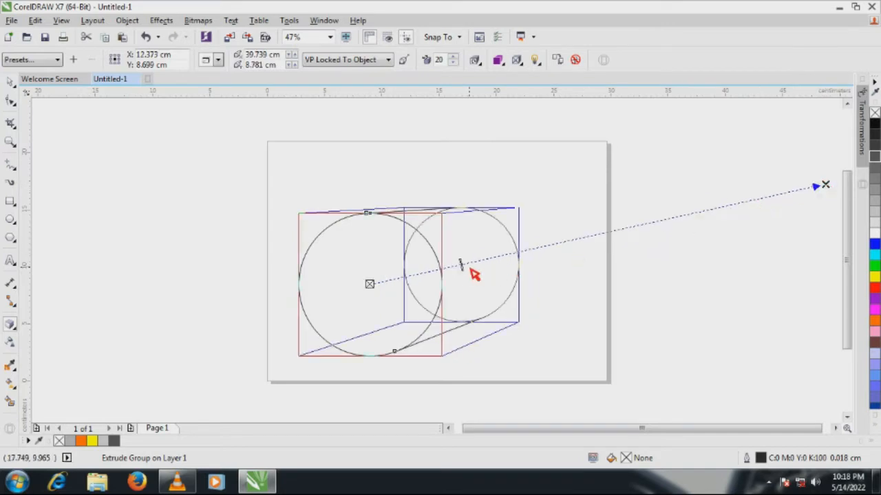
mouse_move(464, 270)
mouse_down()
mouse_move(498, 262)
mouse_move(455, 279)
mouse_up()
scroll(322, 224, down, 2)
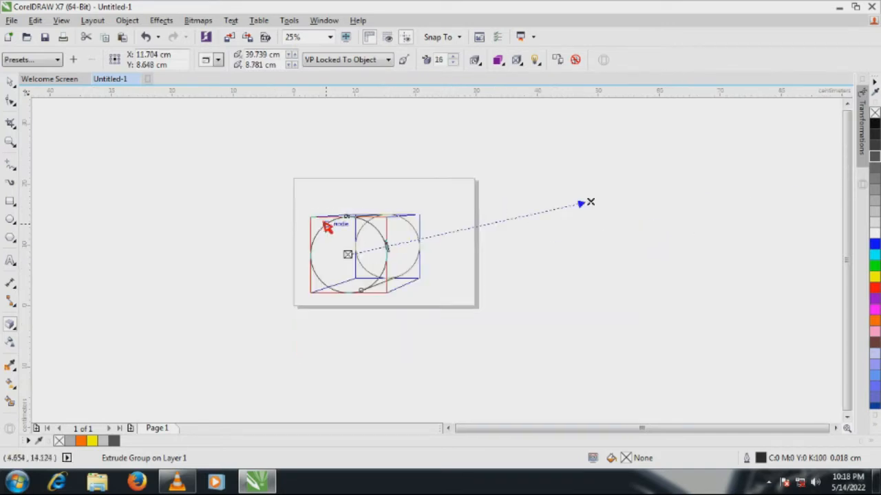
drag(594, 206, 826, 159)
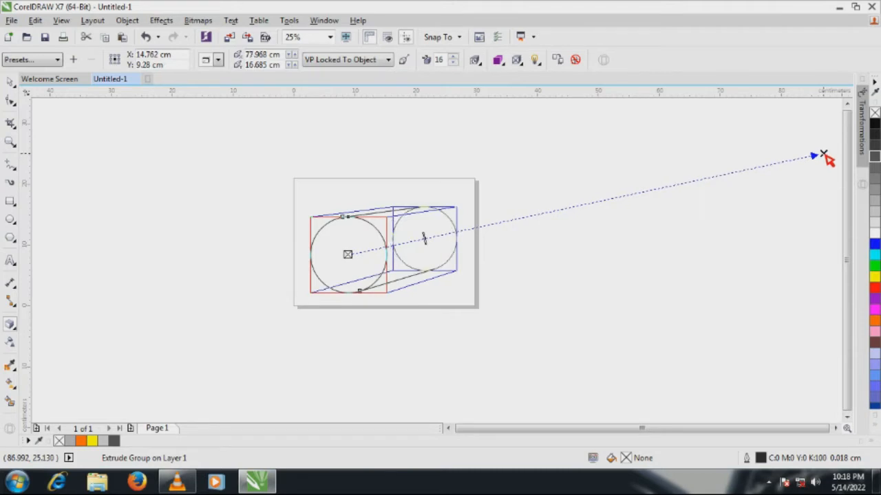
scroll(381, 269, up, 2)
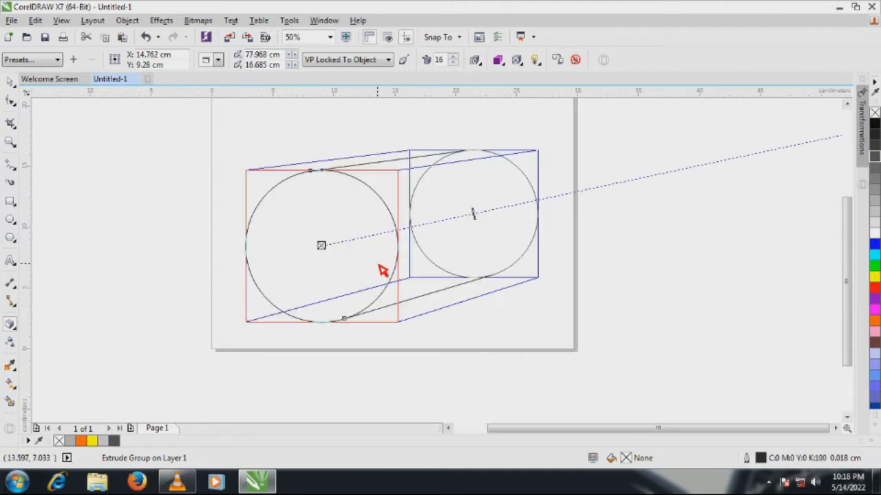
click(10, 82)
click(133, 165)
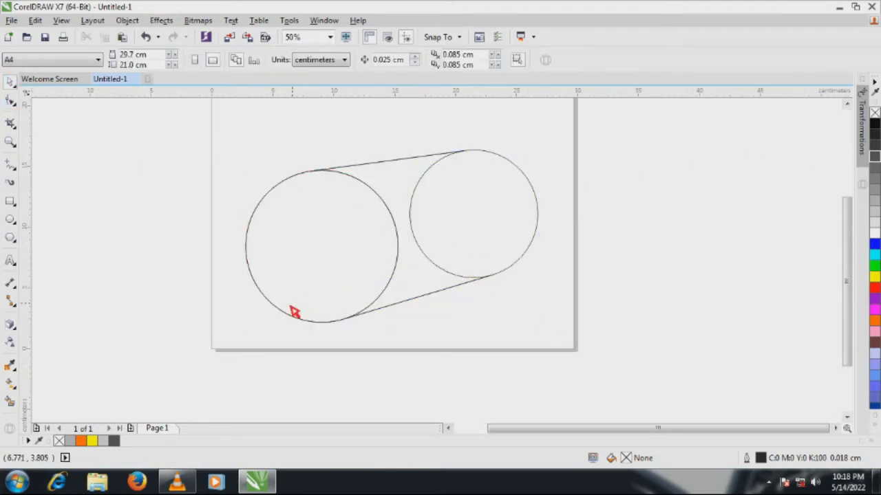
Move the extruded circle group so it is centred at about X 15.6 cm, Y 10.3 cm on the page.
scroll(294, 313, down, 2)
click(346, 268)
scroll(363, 276, up, 2)
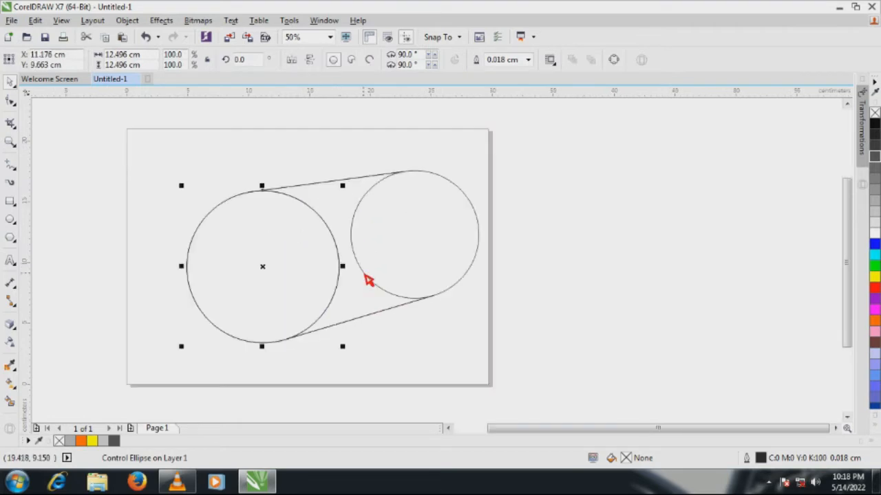
drag(392, 252, 381, 250)
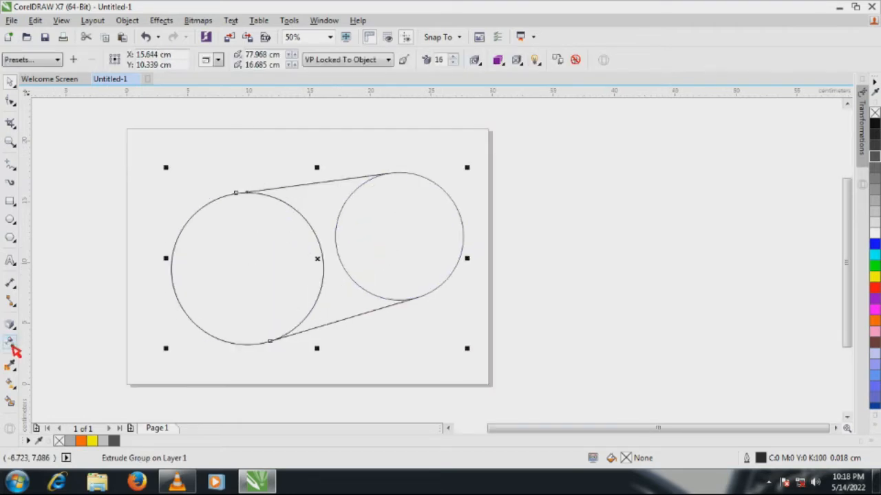
Set the extrusion depth to 17 and shift its vanishing point slightly upward, then deselect the group.
click(10, 323)
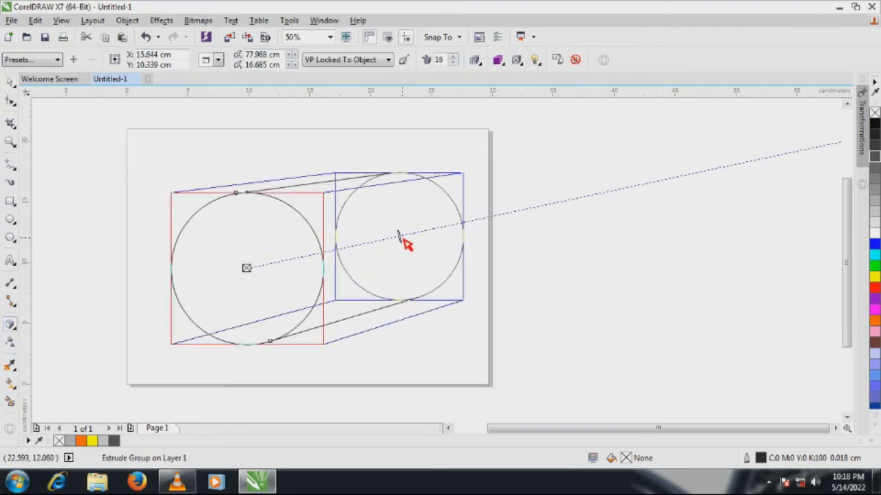
drag(405, 241, 414, 235)
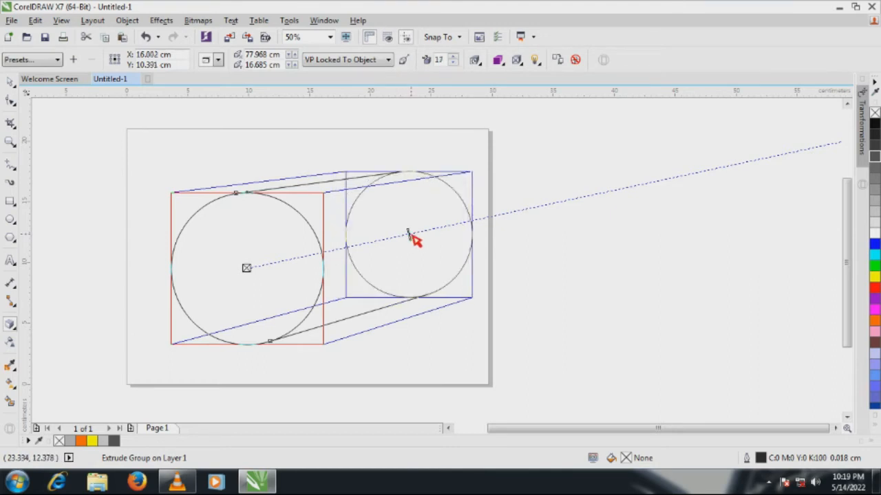
scroll(315, 236, down, 1)
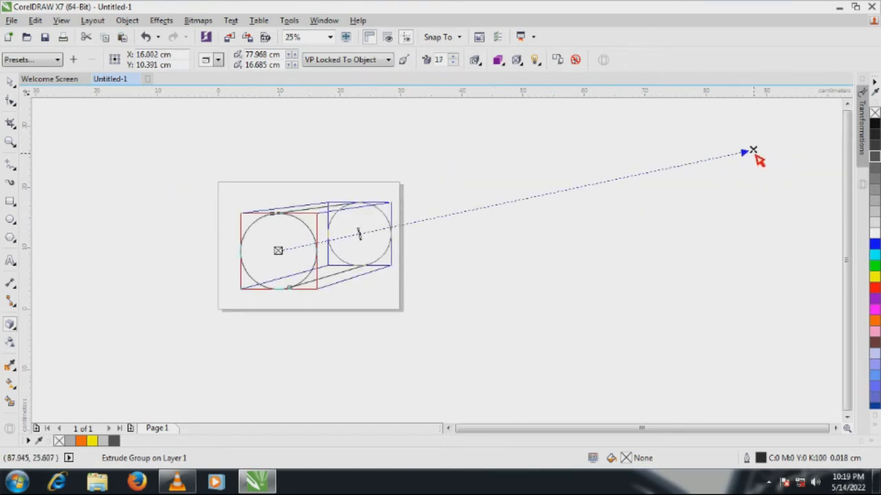
drag(754, 152, 747, 137)
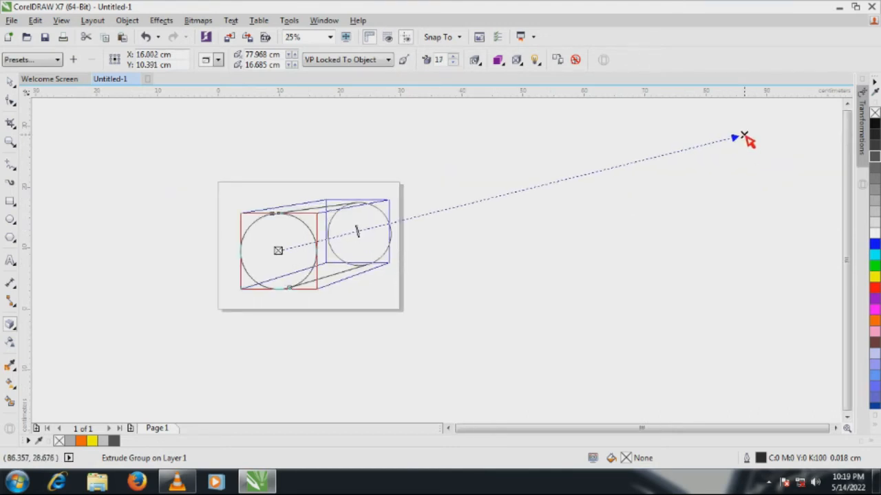
click(11, 81)
click(55, 131)
Add the artistic text "CYLINDER" beside the page's upper-left corner and set its font to Impact.
scroll(291, 259, up, 1)
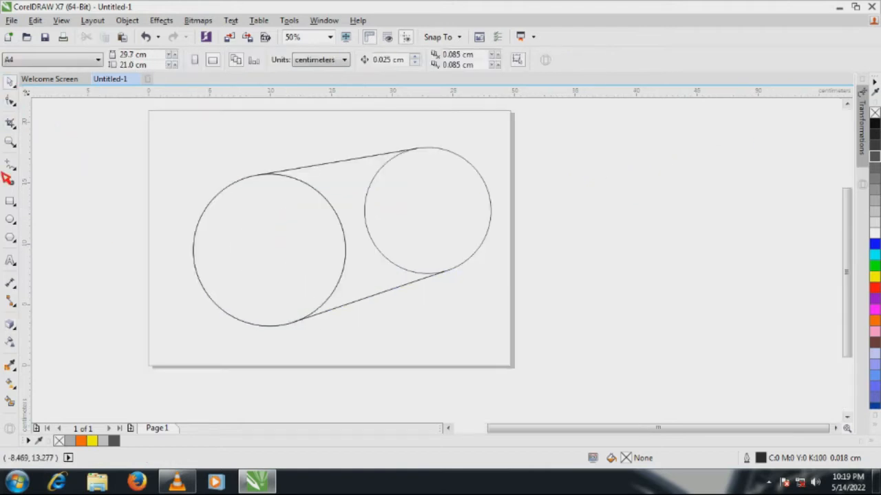
click(10, 141)
drag(147, 114, 524, 376)
click(10, 81)
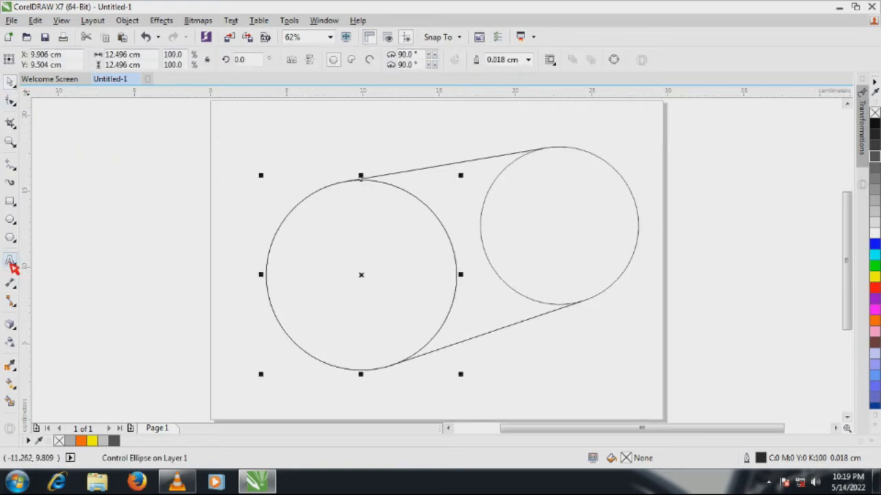
click(11, 263)
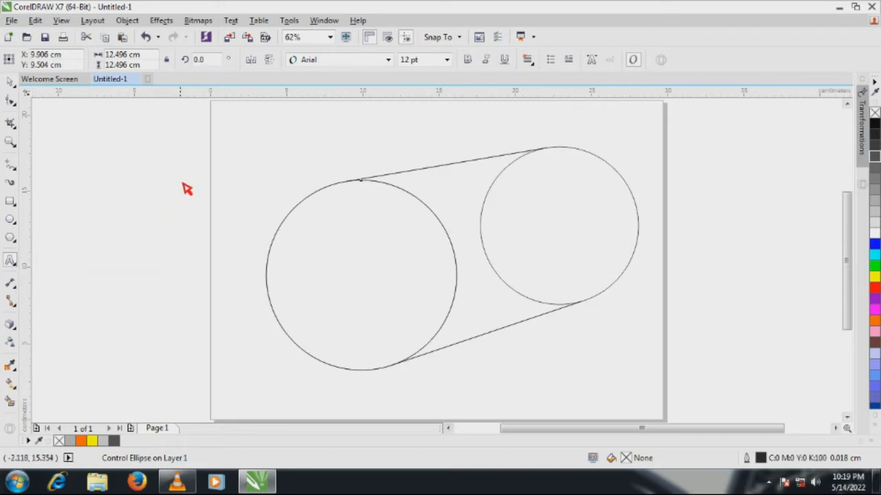
click(113, 134)
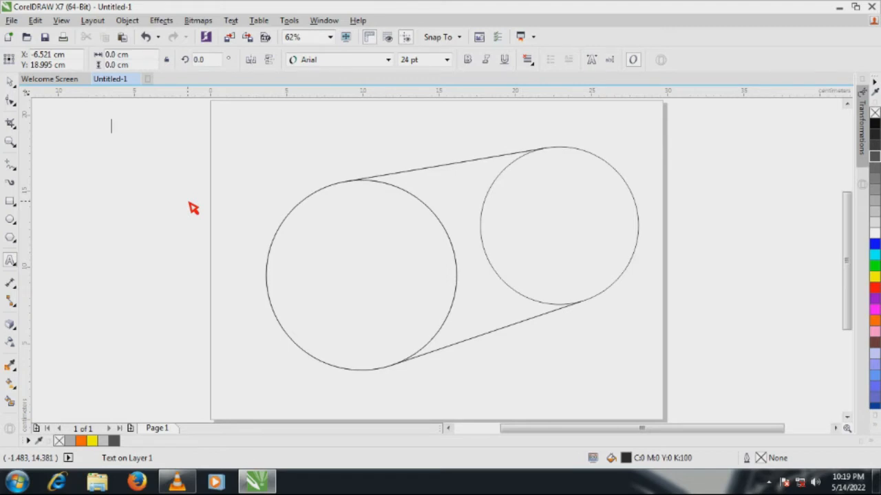
text(CYLINDER)
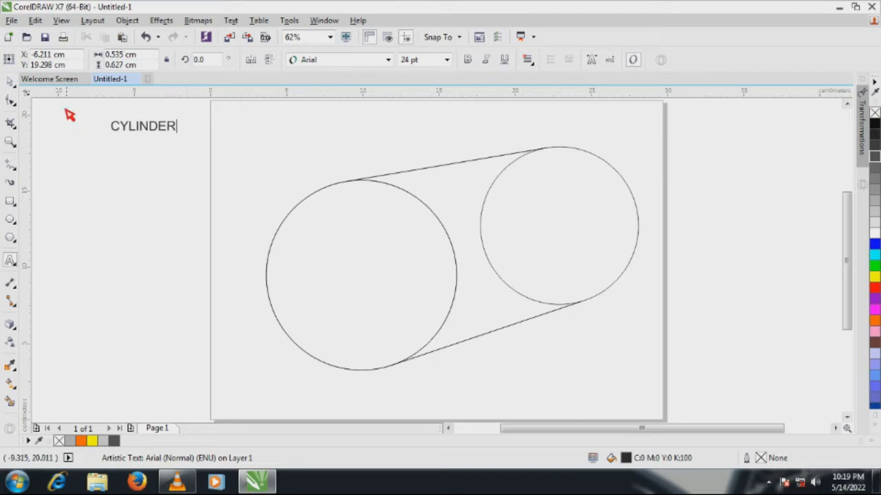
click(12, 84)
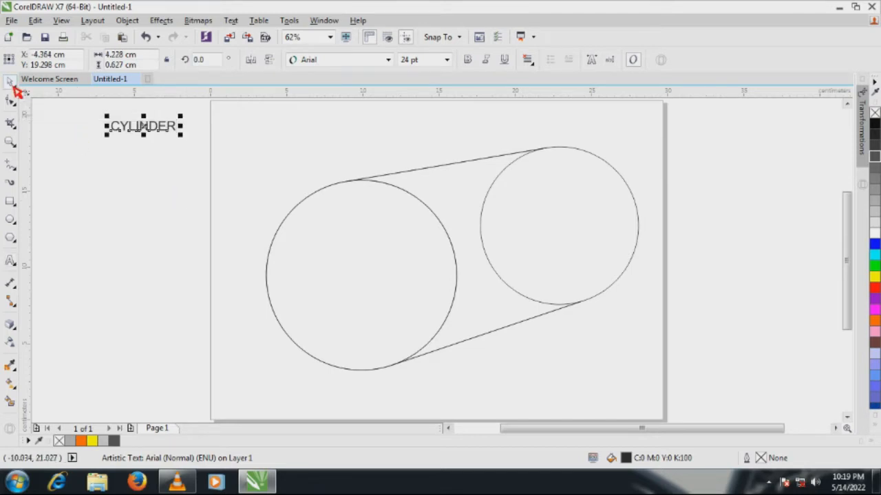
click(389, 60)
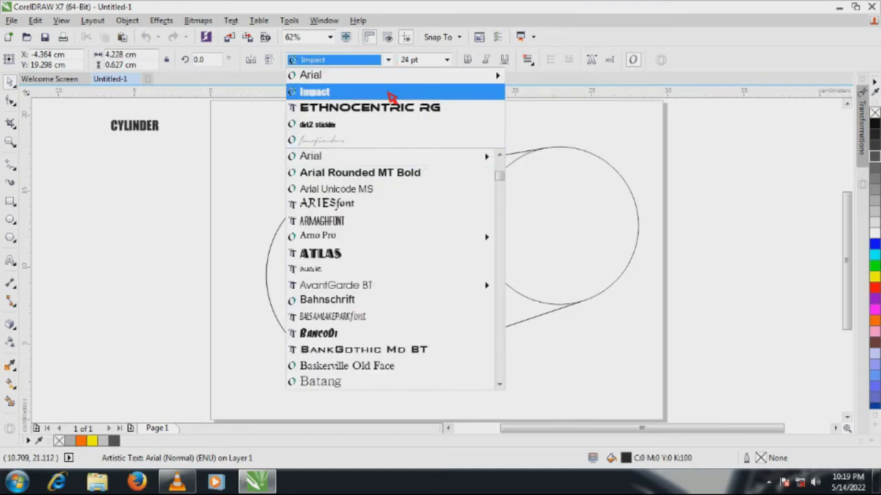
click(390, 92)
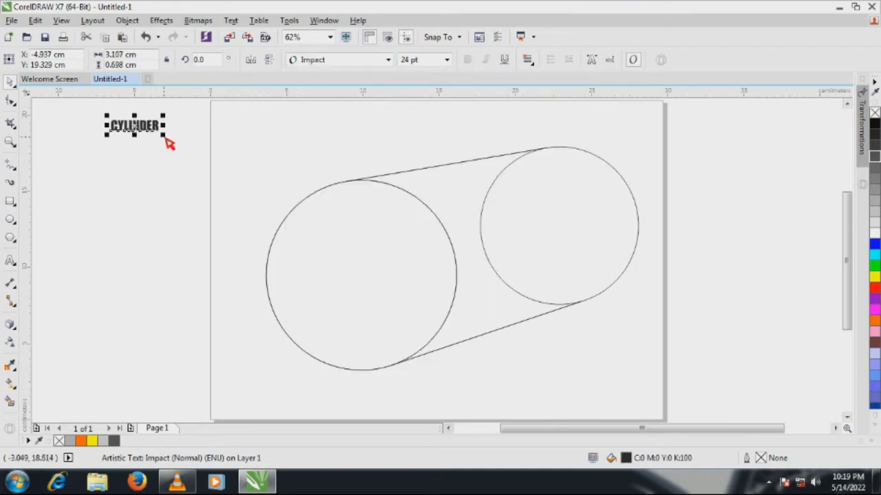
Stretch the CYLINDER text to about 19.5 by 1.6 cm and centre it at about X 0.6 cm, Y 19.1 cm.
drag(169, 141, 285, 177)
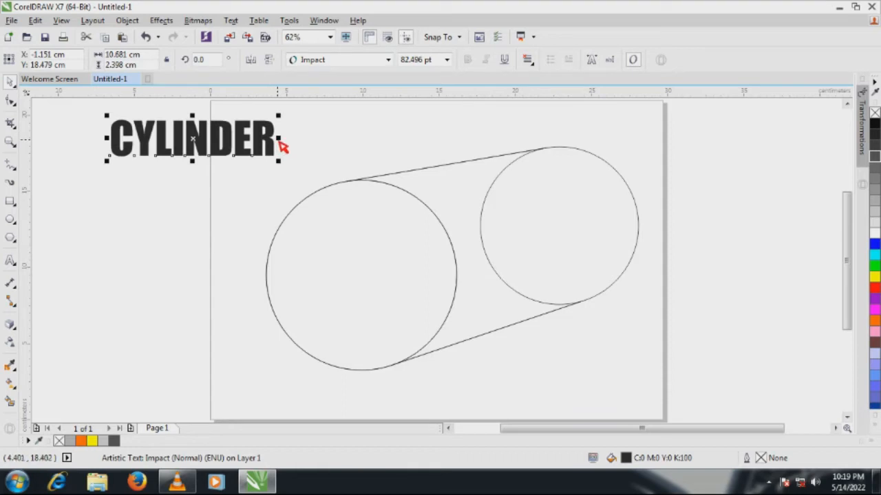
drag(280, 140, 411, 141)
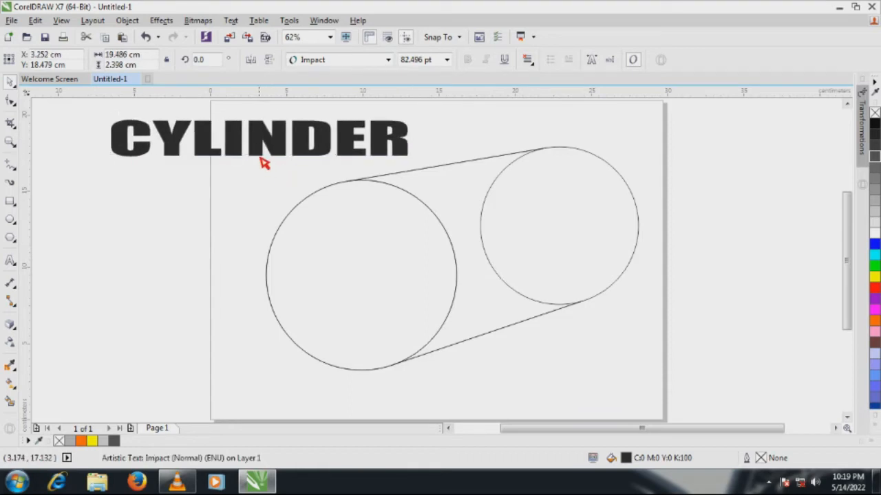
drag(265, 163, 240, 142)
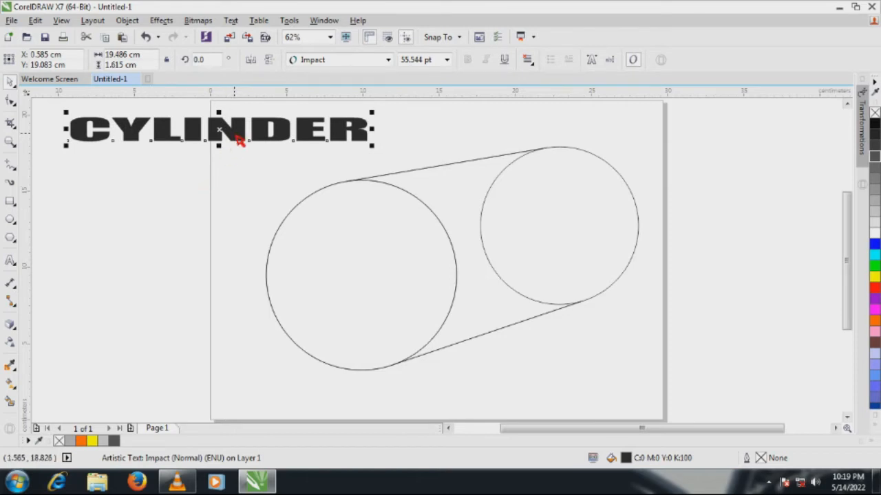
Copy the CYLINDER text straight down to about Y 3.9 cm and blend the original with the copy.
drag(237, 140, 237, 370)
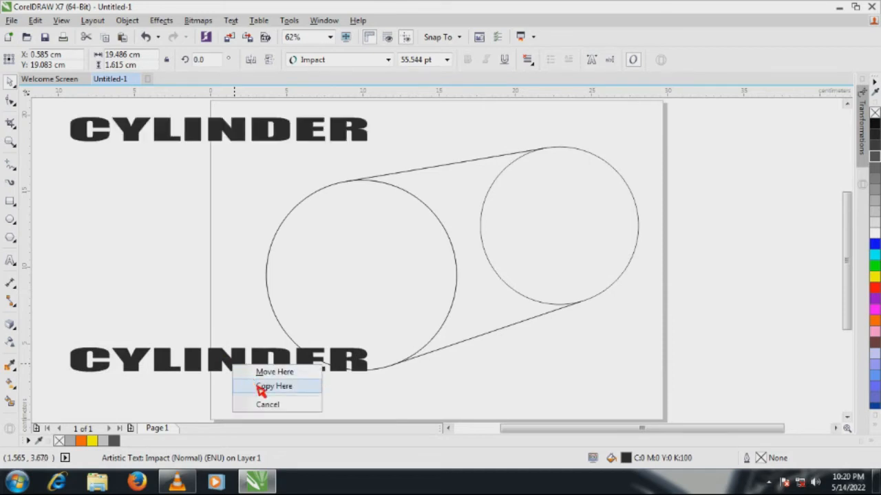
click(260, 385)
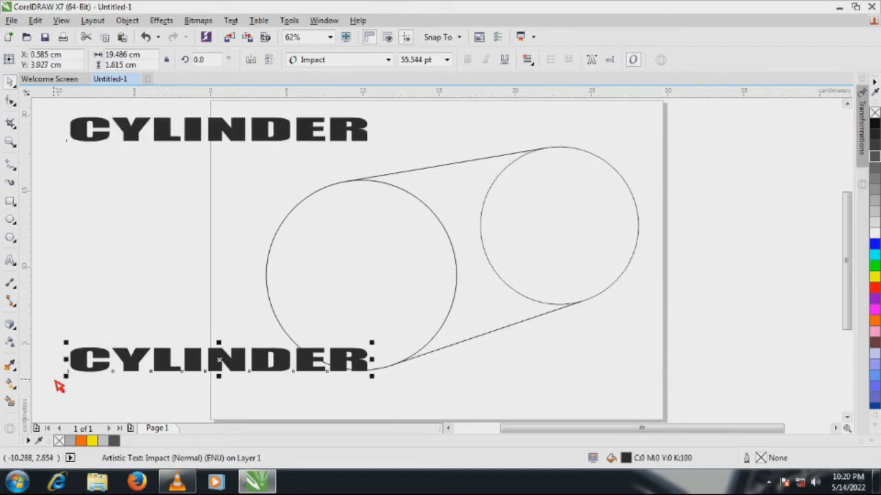
click(17, 329)
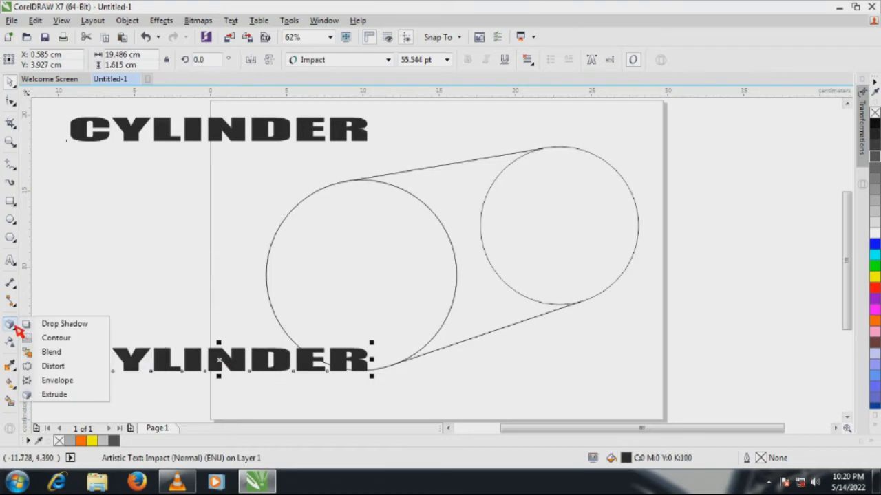
click(51, 352)
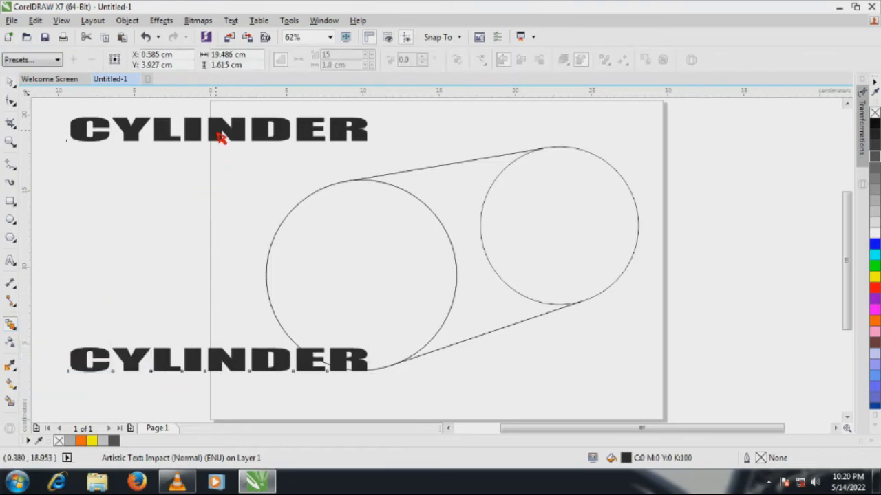
drag(220, 138, 220, 358)
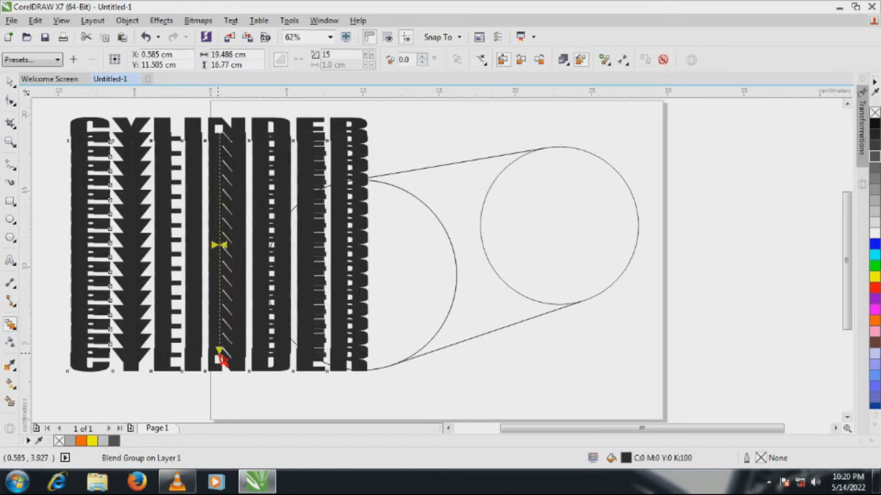
Set the blend between the two CYLINDER texts to 7 steps.
click(368, 57)
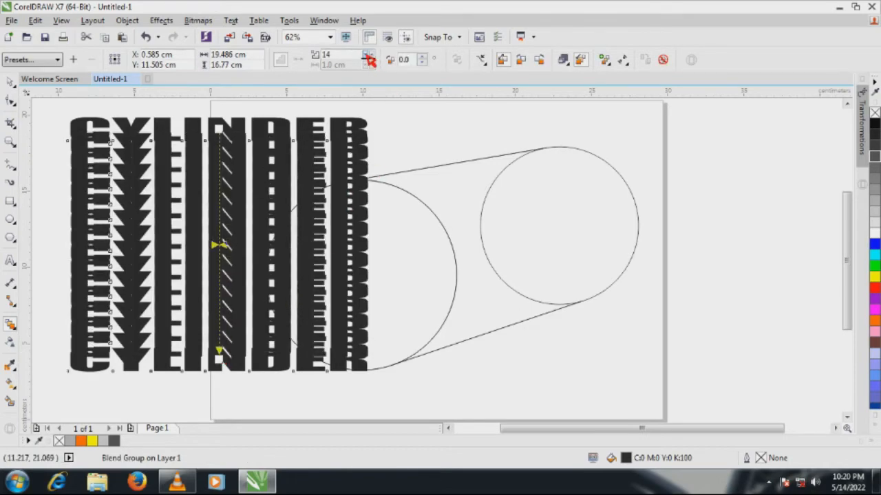
click(369, 58)
click(369, 57)
click(369, 57)
click(368, 57)
click(368, 57)
click(369, 57)
click(368, 58)
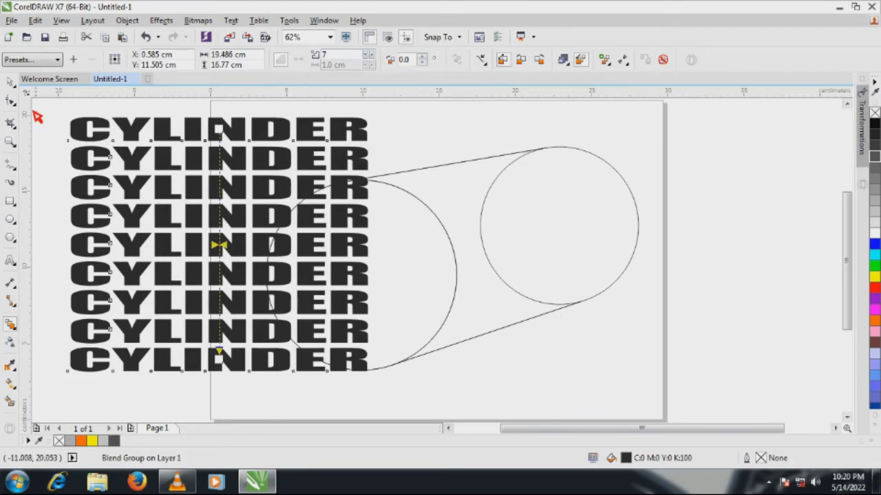
Resize the CYLINDER blend group to about 15.6 by 11.6 cm and place it over the front circle.
click(9, 82)
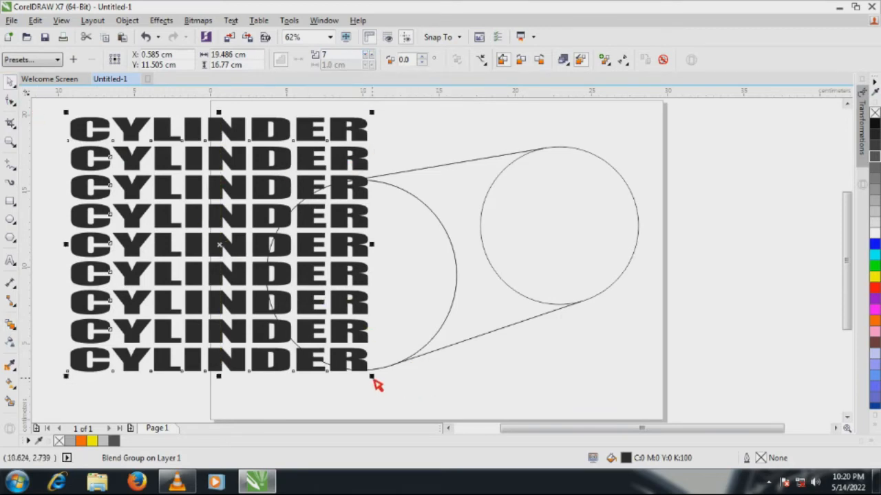
drag(371, 376, 210, 237)
drag(177, 214, 300, 281)
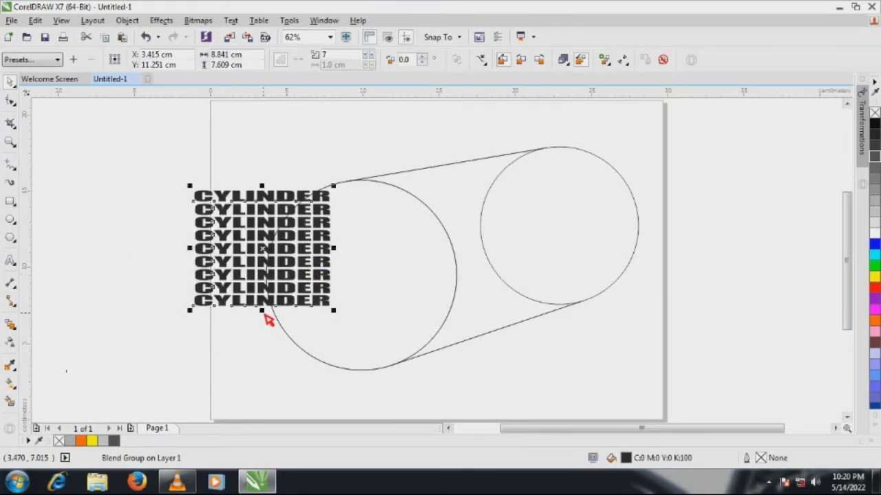
drag(265, 315, 274, 375)
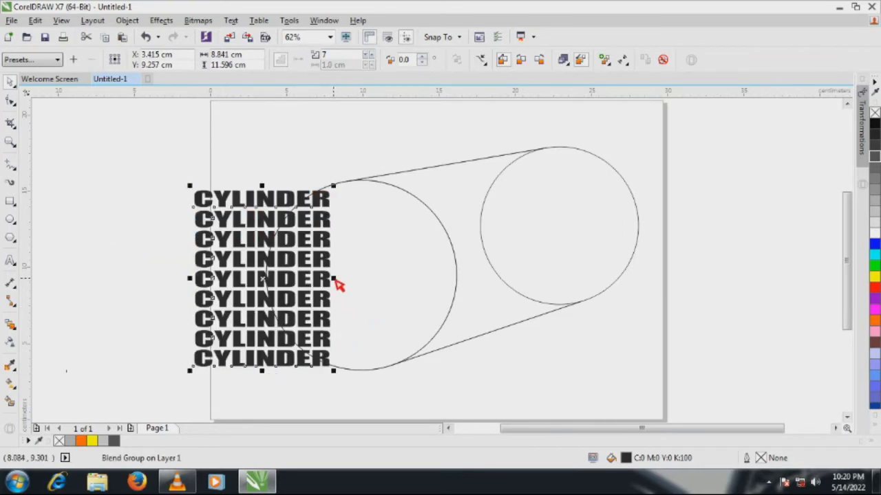
drag(336, 281, 438, 277)
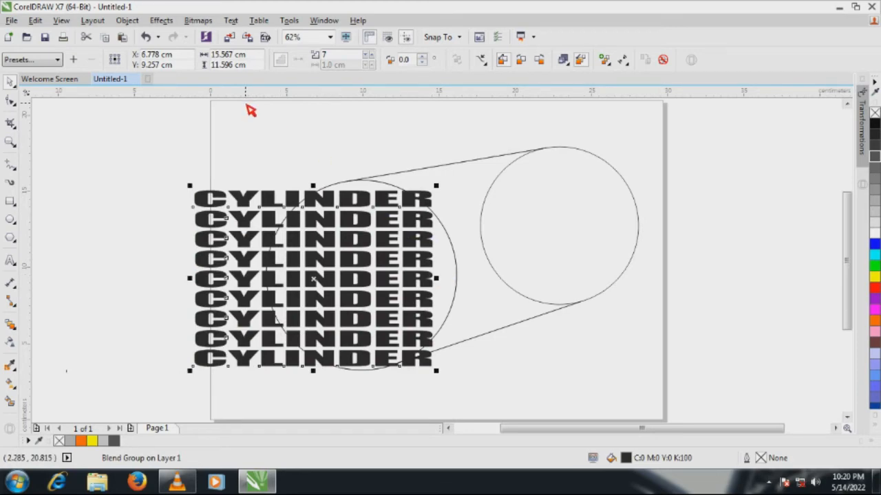
Break the CYLINDER blend apart, ungroup everything, and regroup the nine text rows as one group.
click(128, 20)
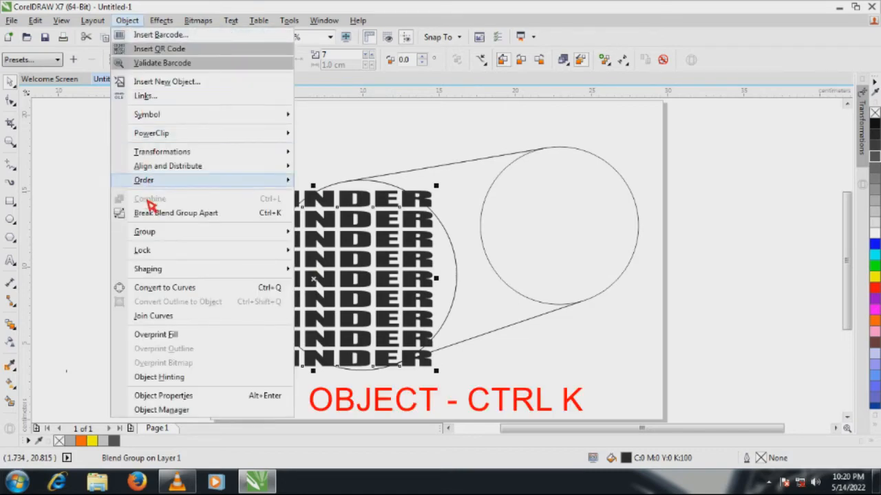
click(244, 219)
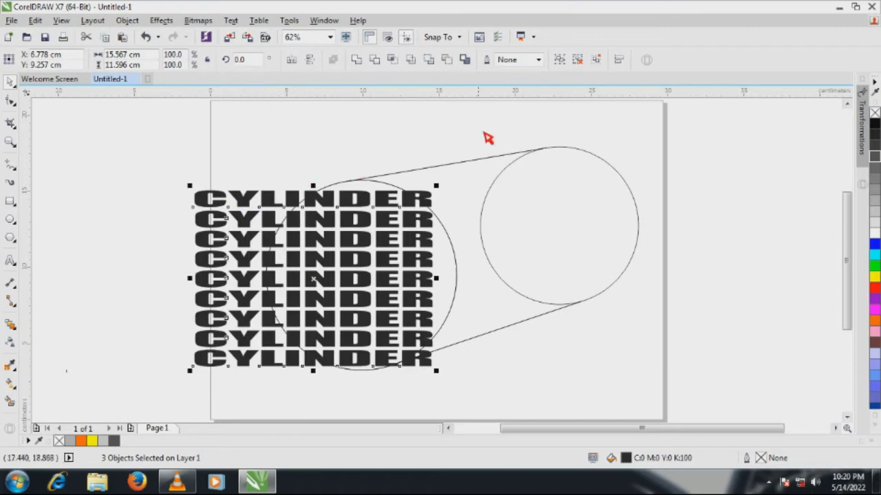
click(598, 60)
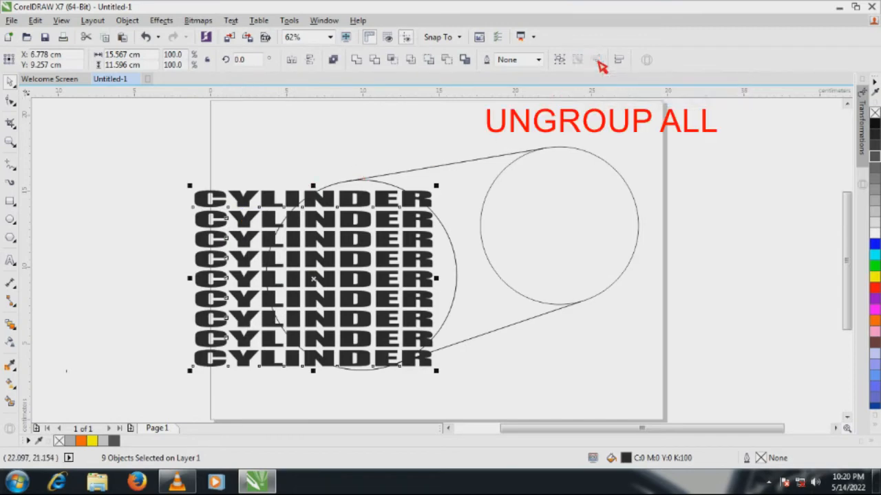
click(559, 60)
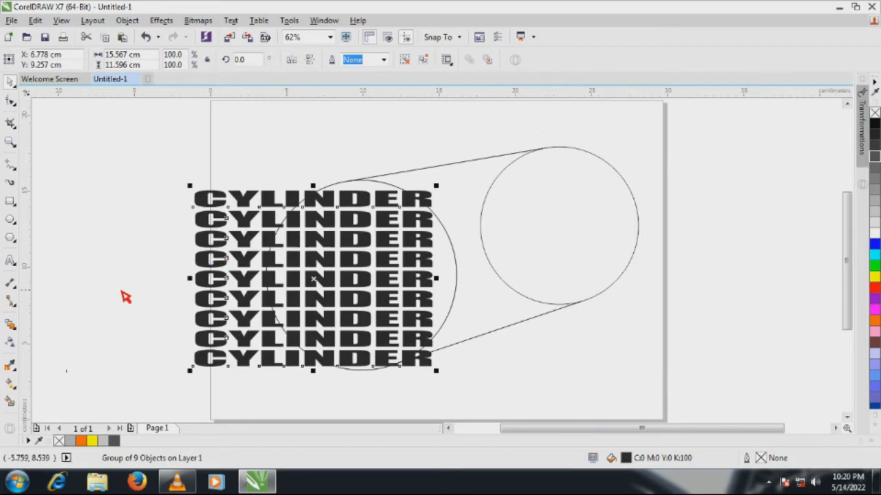
Start an envelope on the CYLINDER text group and delete the middle nodes on all four sides.
click(13, 329)
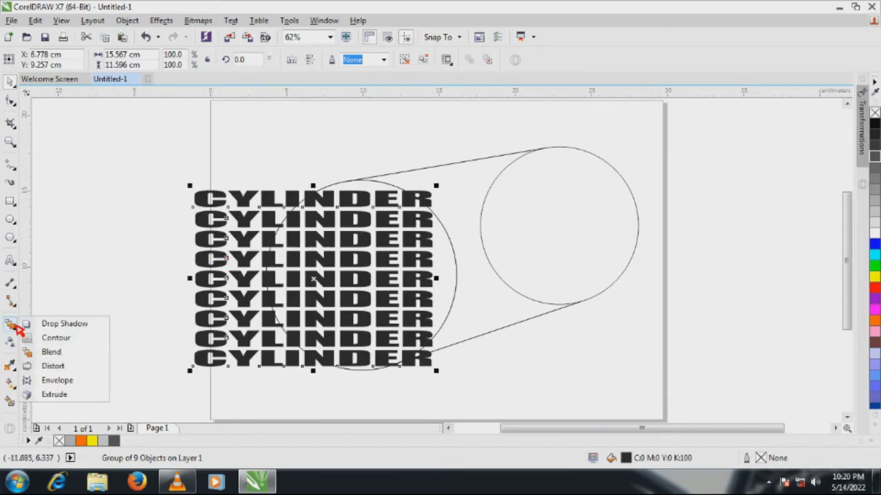
click(59, 381)
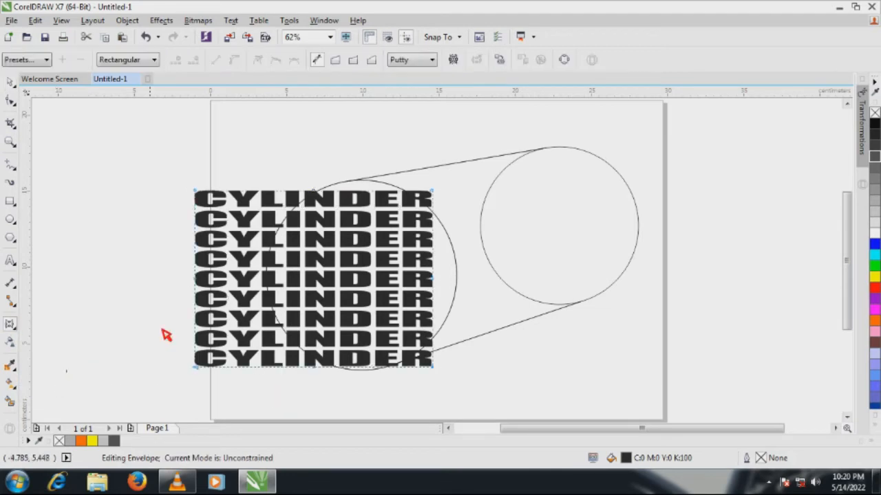
drag(289, 165, 336, 390)
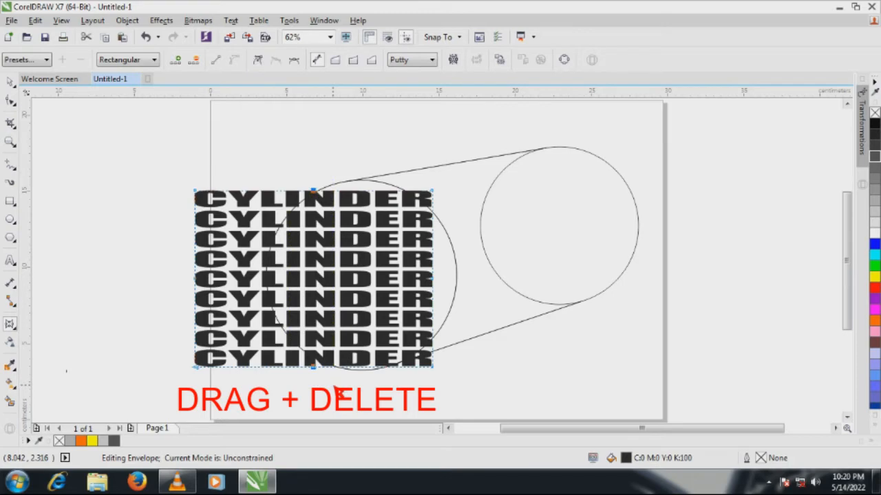
drag(155, 249, 470, 304)
key(Delete)
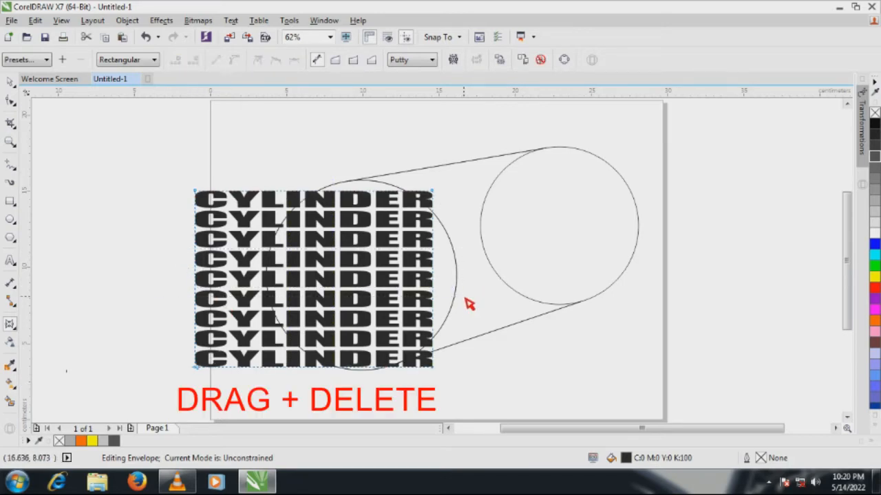
Convert the upper and lower segments of the text group's envelope to straight lines, keeping the side segments as curves.
click(303, 194)
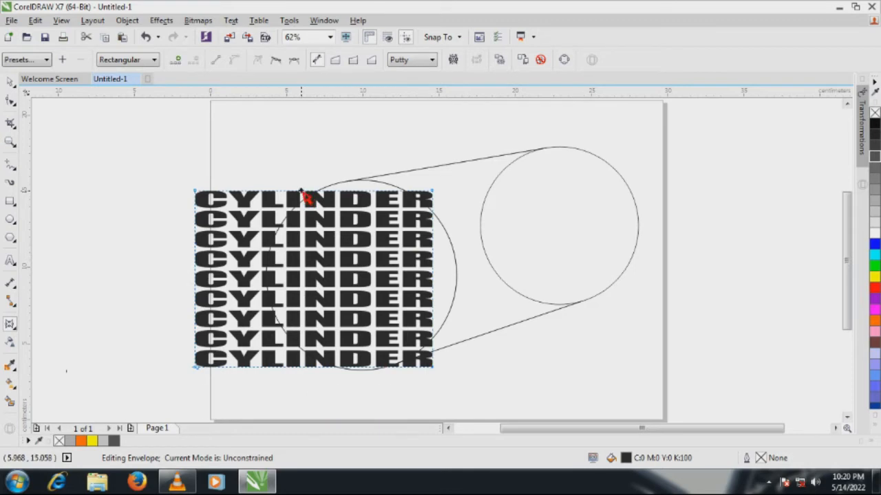
click(221, 61)
click(254, 370)
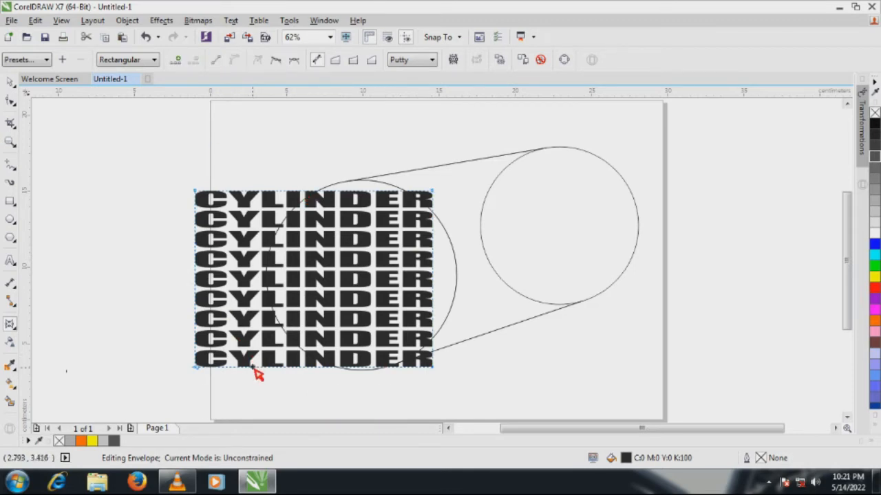
click(217, 61)
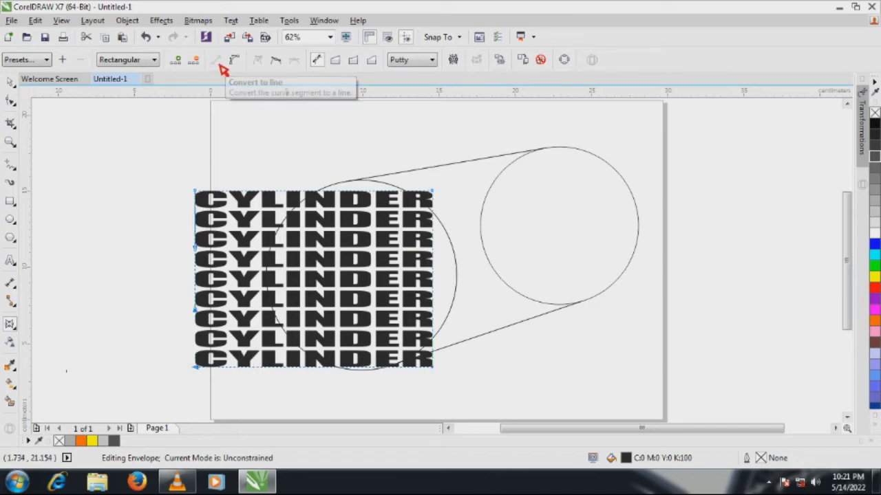
click(194, 277)
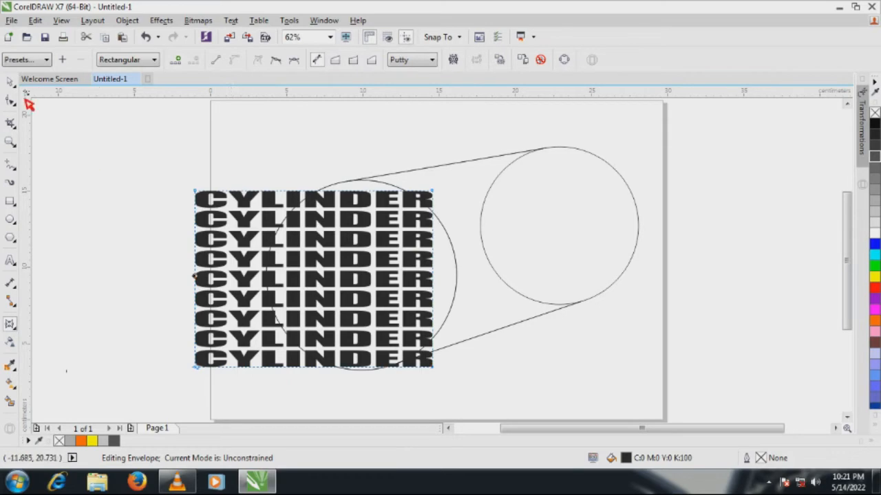
Move the CYLINDER text group to about X 16.3 cm, Y 8.8 cm and fill it with grey #B3B3B3.
click(10, 82)
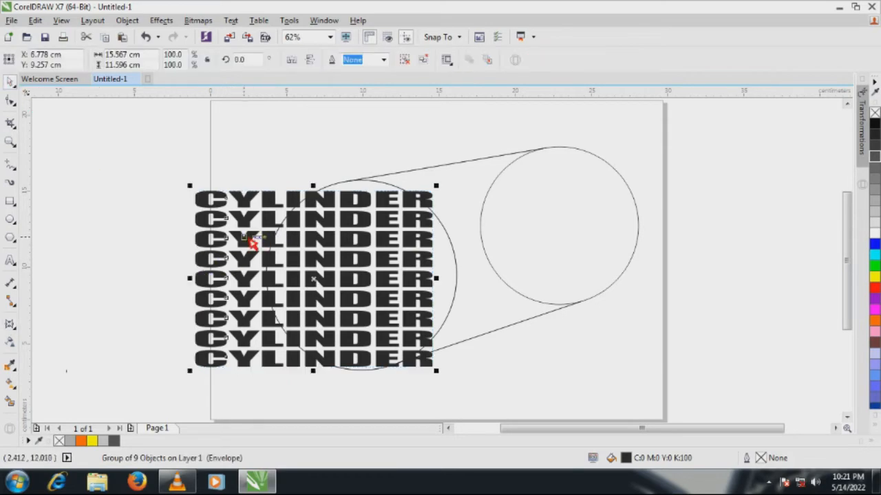
drag(254, 242, 399, 249)
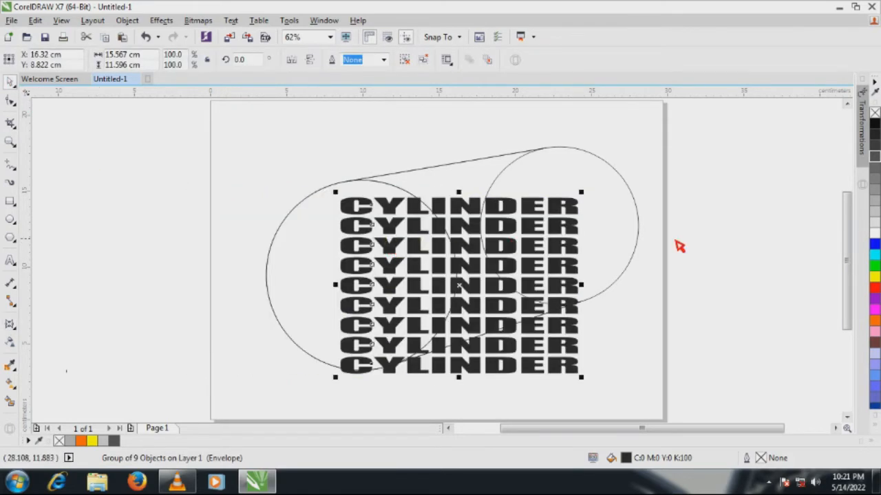
click(875, 204)
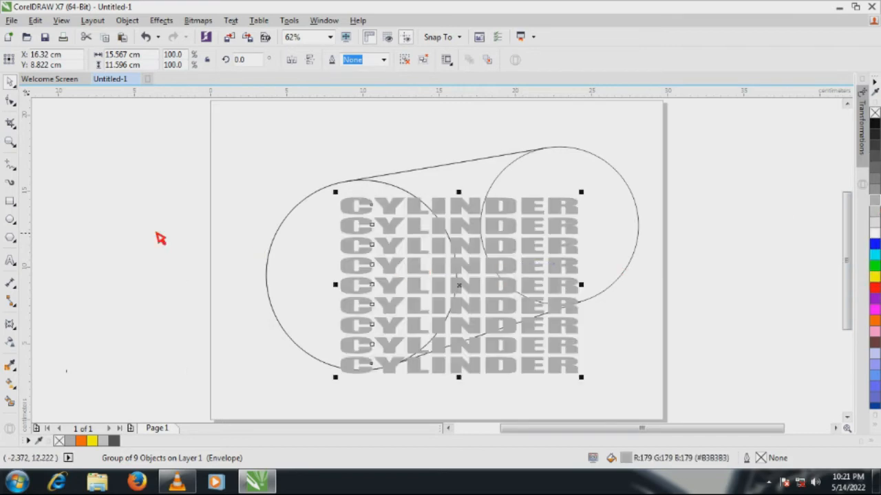
Move the envelope's four corner nodes onto the ends of the two straight lines connecting the front and rear circles.
click(11, 101)
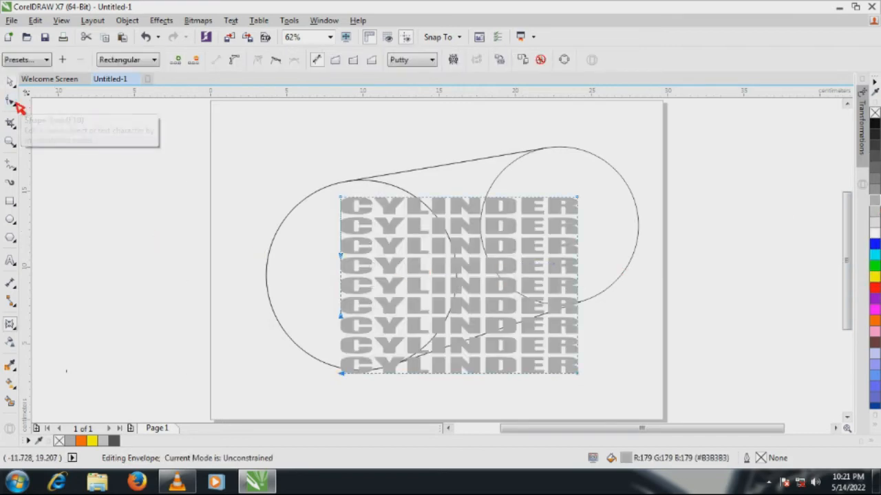
drag(341, 201, 353, 180)
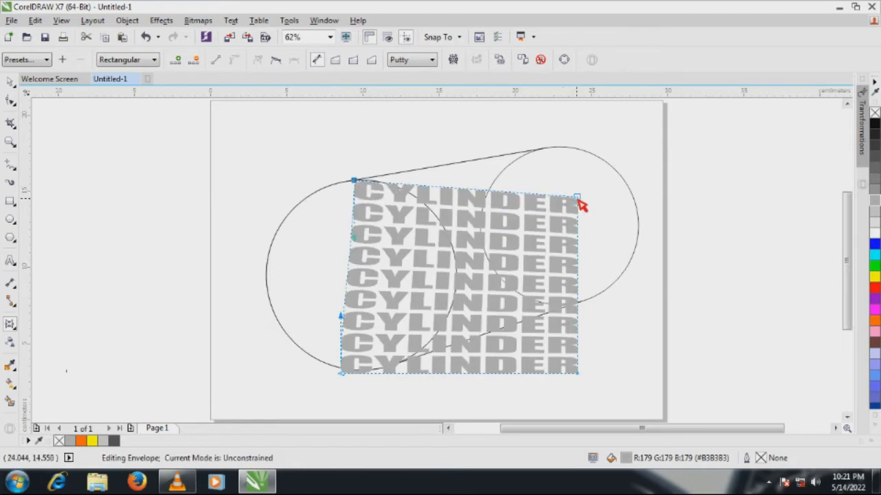
drag(580, 201, 550, 152)
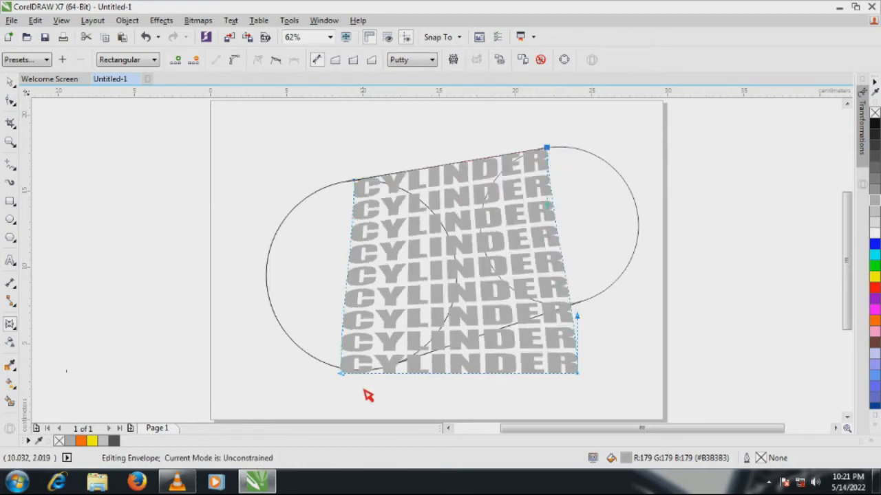
drag(344, 377, 394, 369)
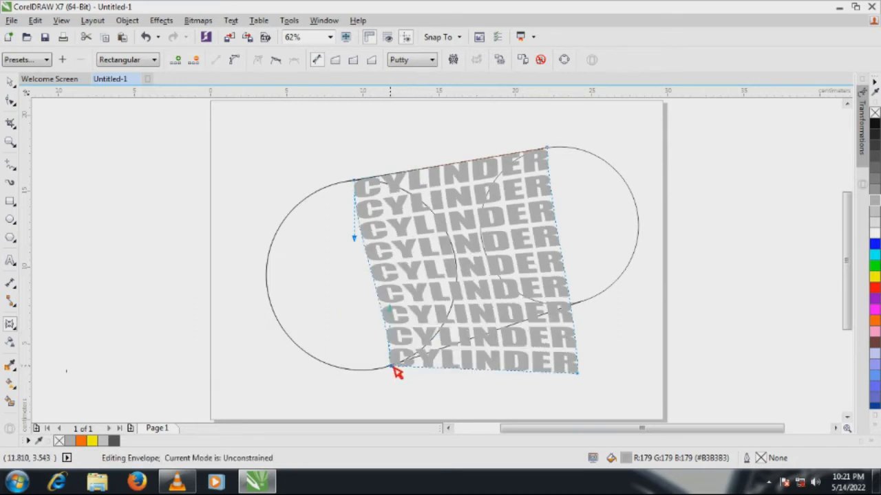
drag(580, 379, 581, 307)
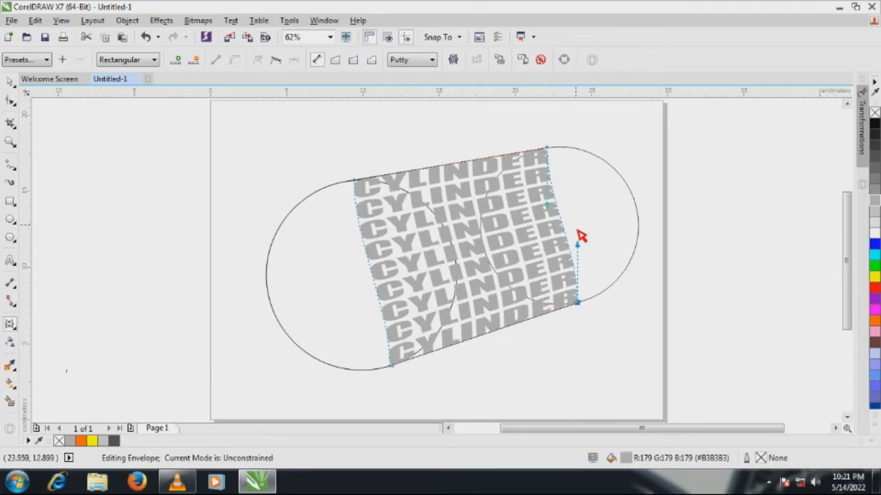
Curve the envelope's right side along the inner arc of the smaller circle using its node handles.
drag(577, 246, 451, 353)
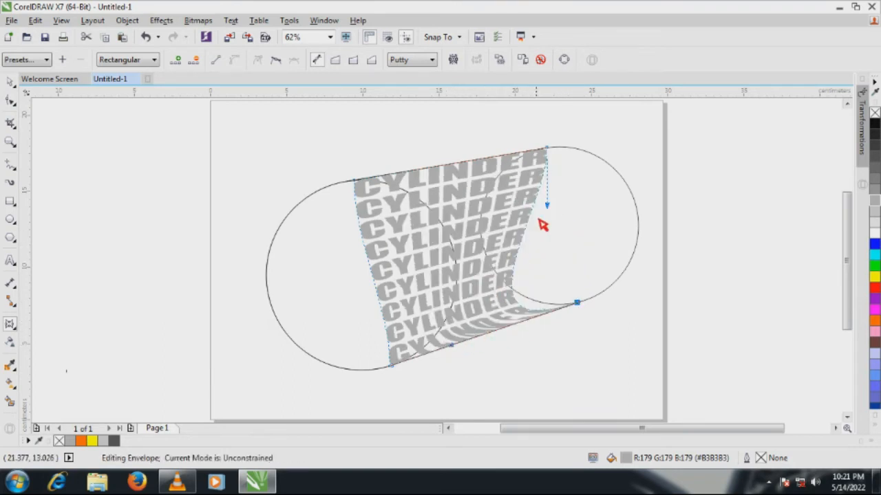
drag(549, 209, 467, 163)
drag(455, 350, 487, 339)
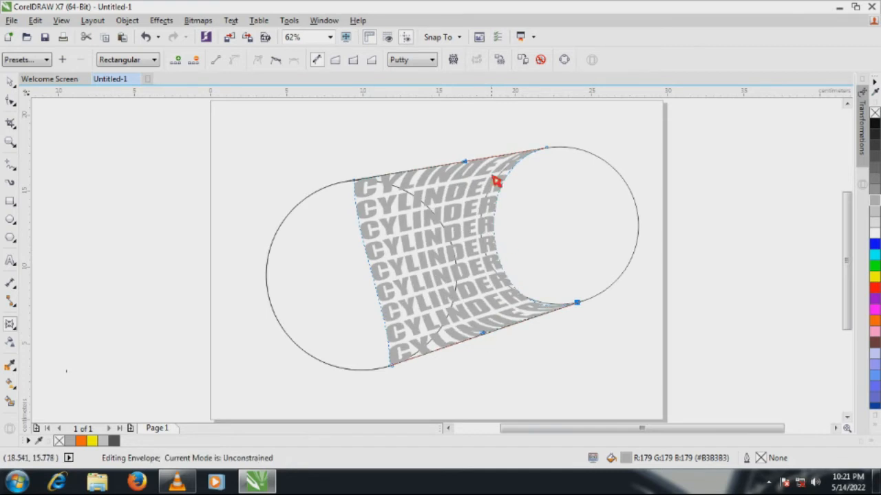
drag(467, 164, 432, 170)
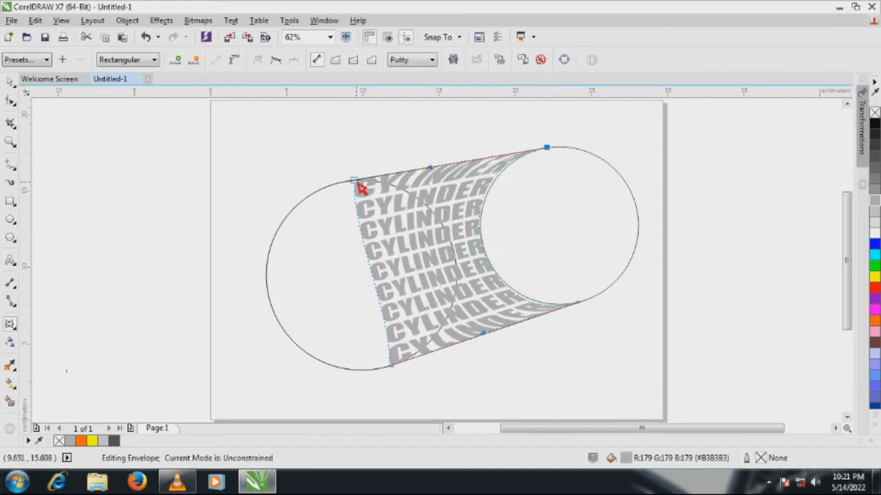
Curve the envelope's left side around the outer arc of the larger circle and finish editing the envelope.
drag(338, 171, 199, 211)
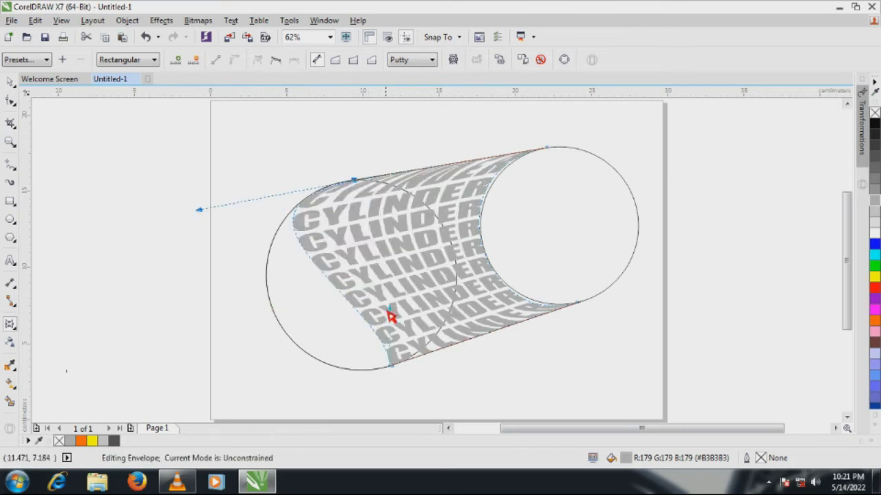
drag(390, 310, 270, 402)
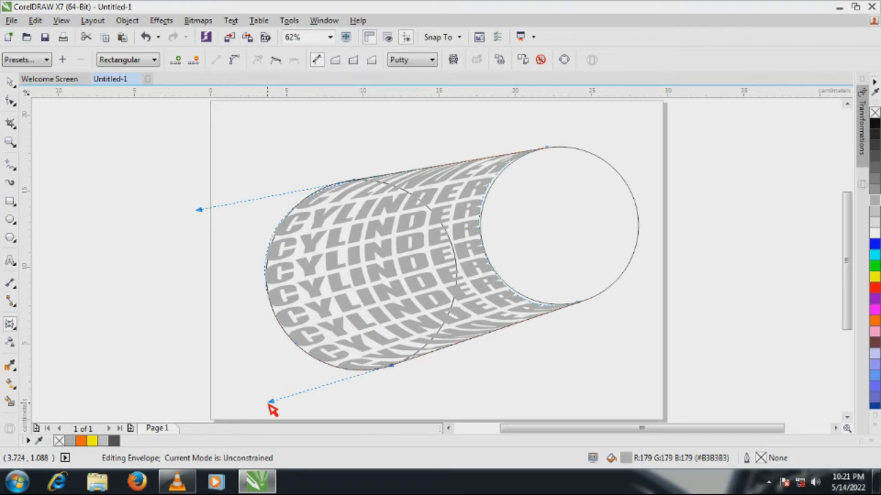
click(14, 86)
click(48, 81)
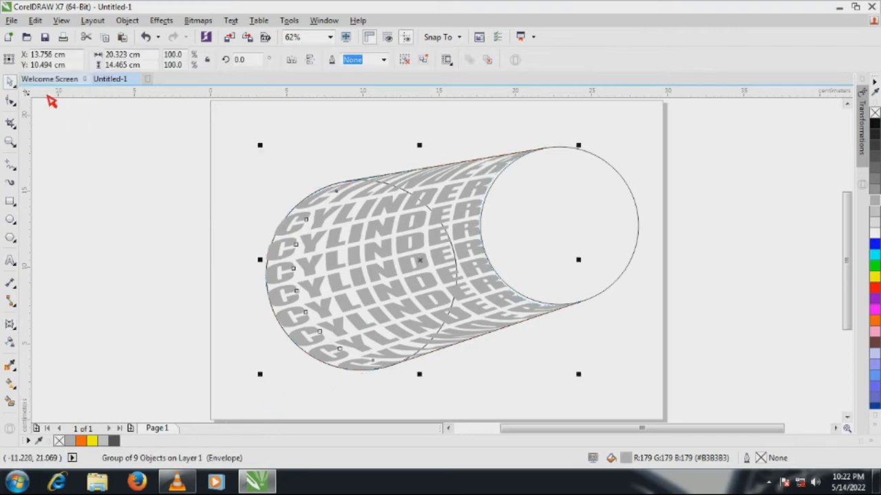
click(206, 226)
drag(339, 255, 206, 177)
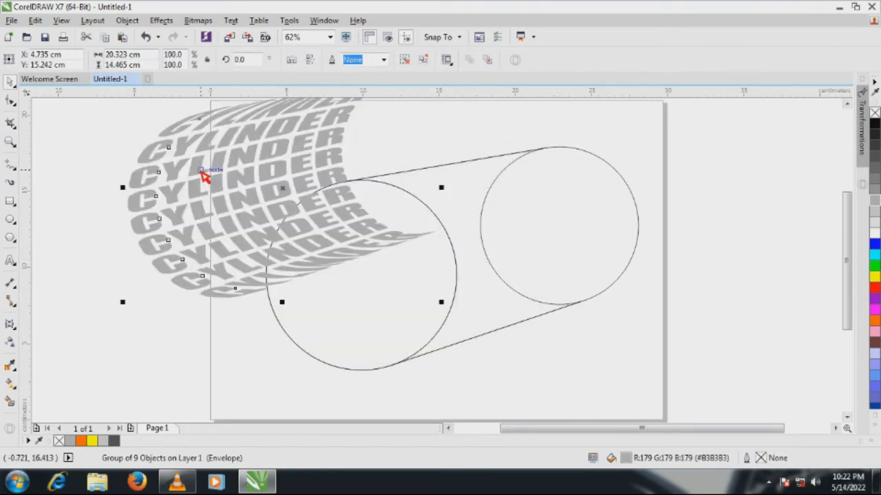
click(146, 37)
click(192, 200)
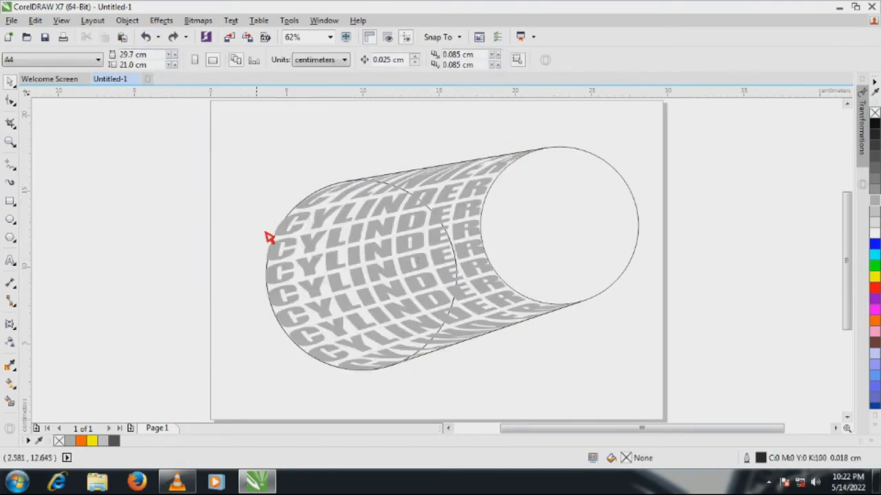
Paste a copy of the warped CYLINDER text in place and fill it with orange #FF6600.
click(336, 243)
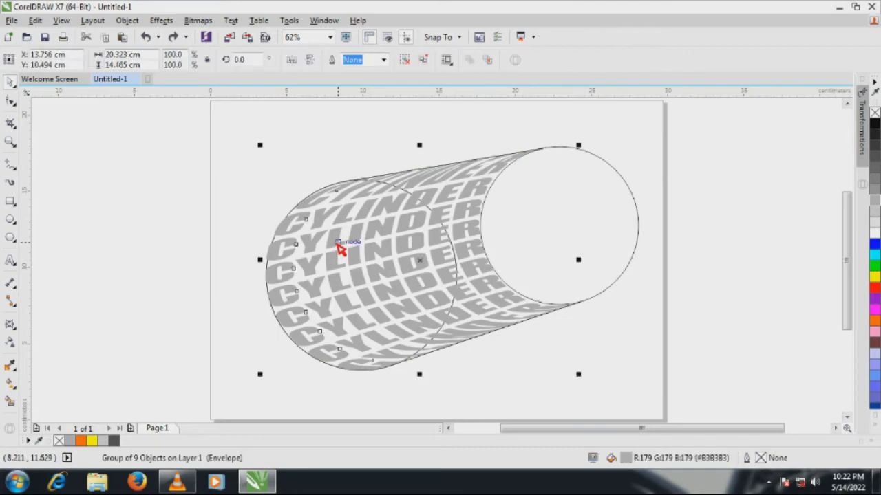
click(108, 41)
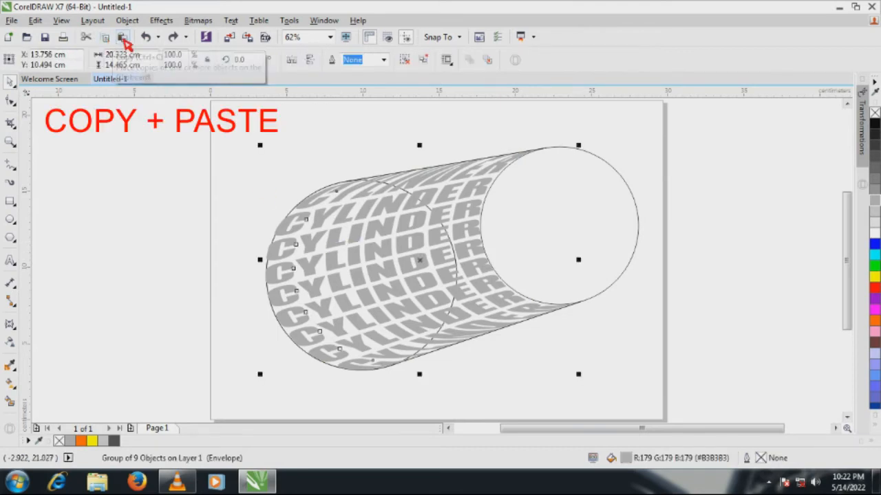
click(123, 39)
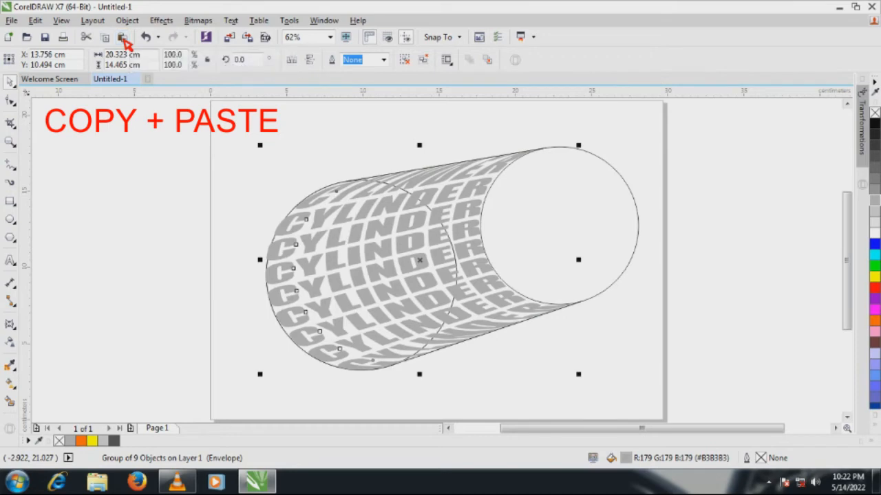
drag(333, 249, 338, 173)
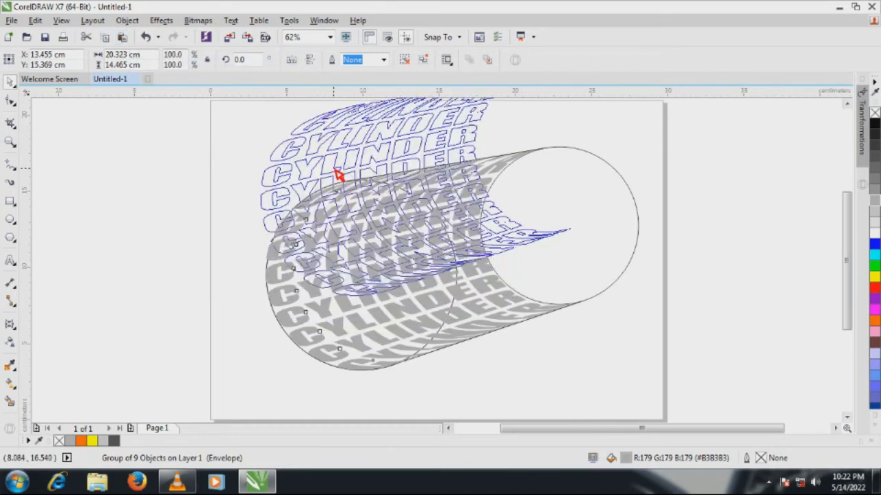
click(146, 39)
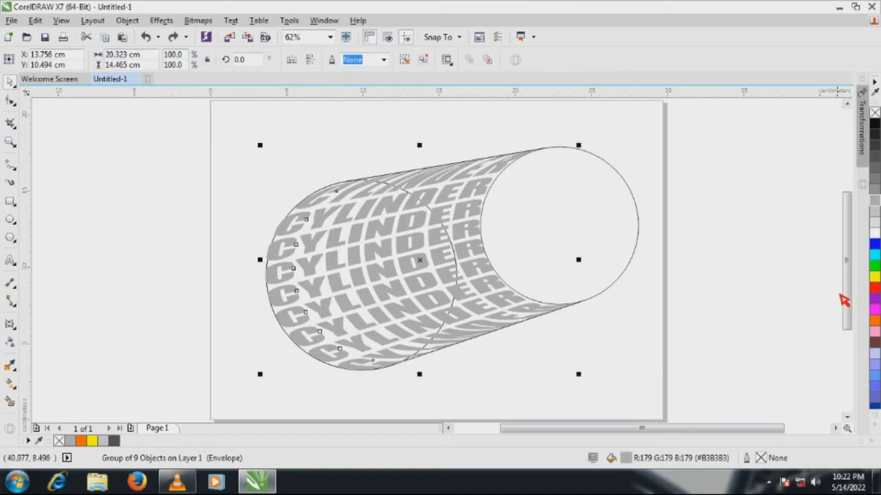
click(874, 321)
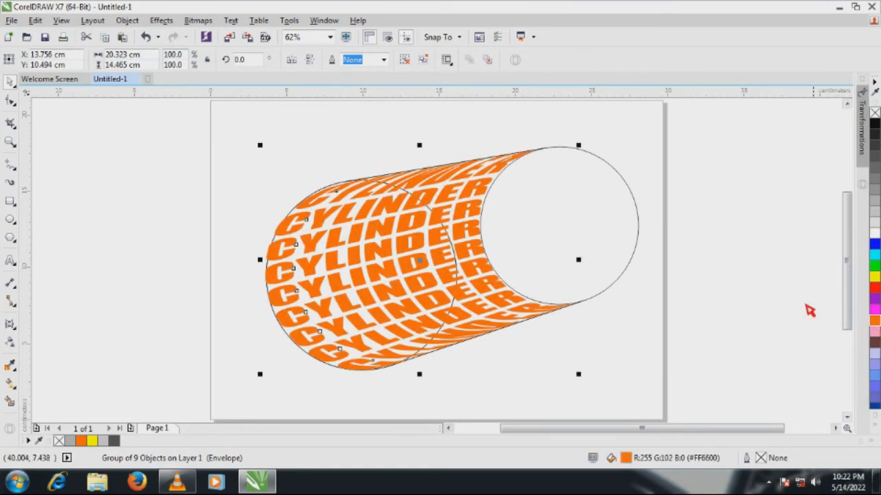
Curve the left side of the orange text's envelope along the inner arc of the larger circle using its node handles.
click(15, 103)
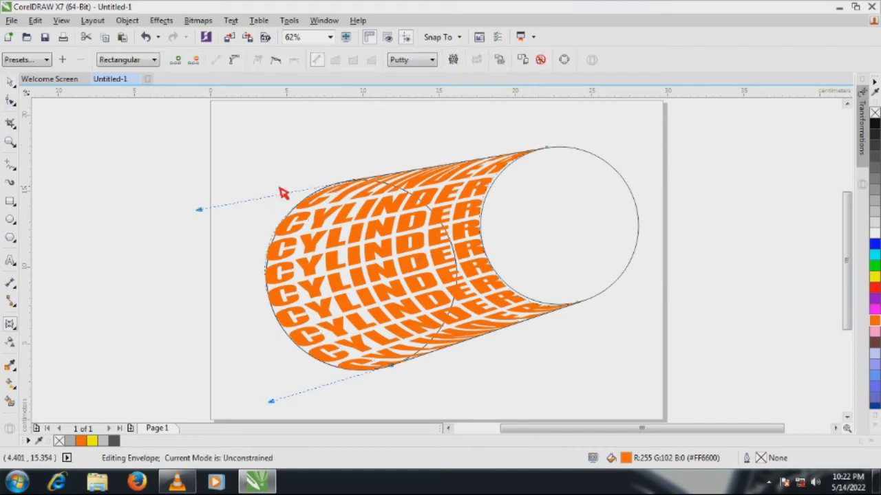
drag(202, 212, 526, 151)
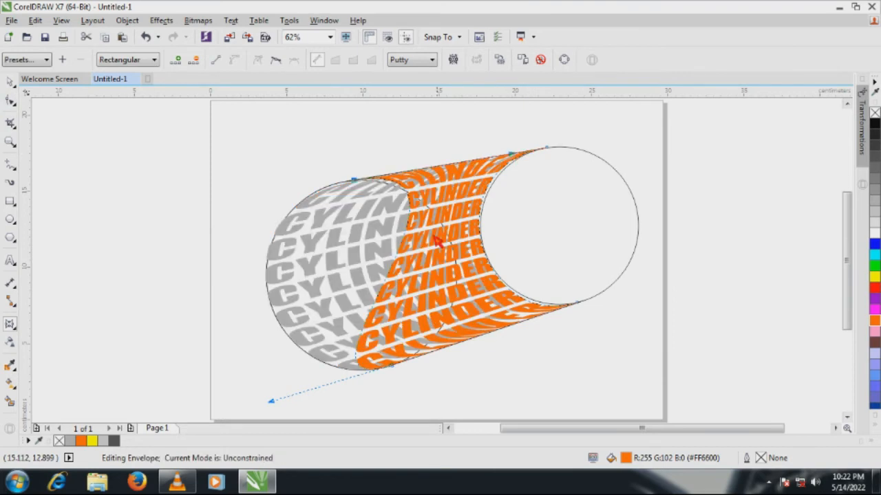
drag(273, 403, 487, 334)
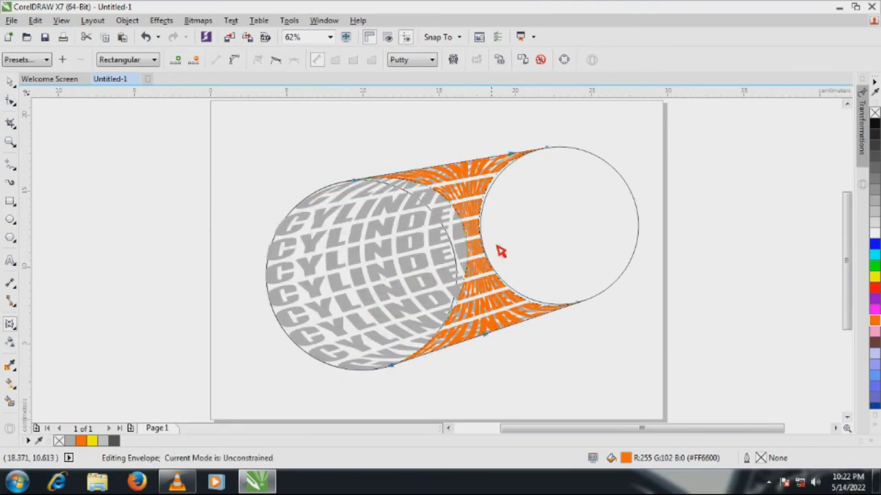
drag(515, 164, 455, 165)
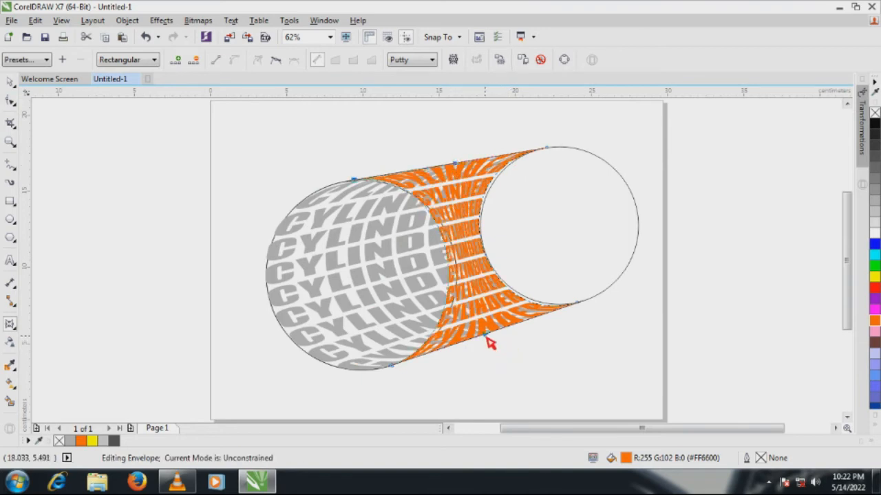
drag(487, 337, 507, 331)
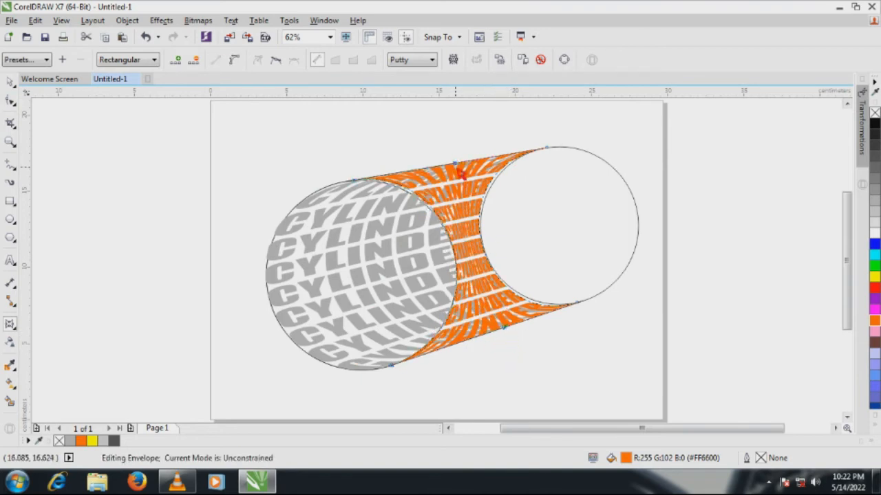
mouse_move(459, 170)
mouse_down()
mouse_move(465, 176)
mouse_move(455, 171)
mouse_up()
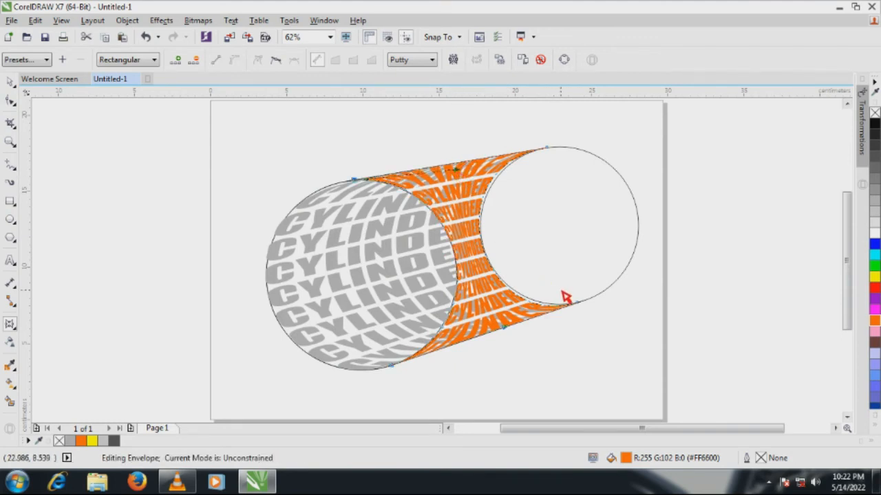
Curve the right side of the orange text's envelope around the outer arc of the smaller circle and finish editing the envelope.
drag(566, 297, 603, 325)
drag(486, 337, 719, 253)
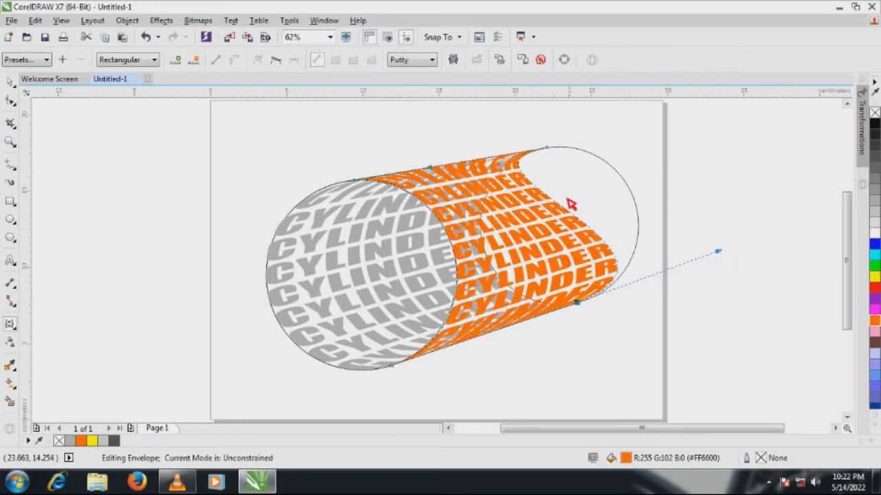
drag(433, 172, 635, 137)
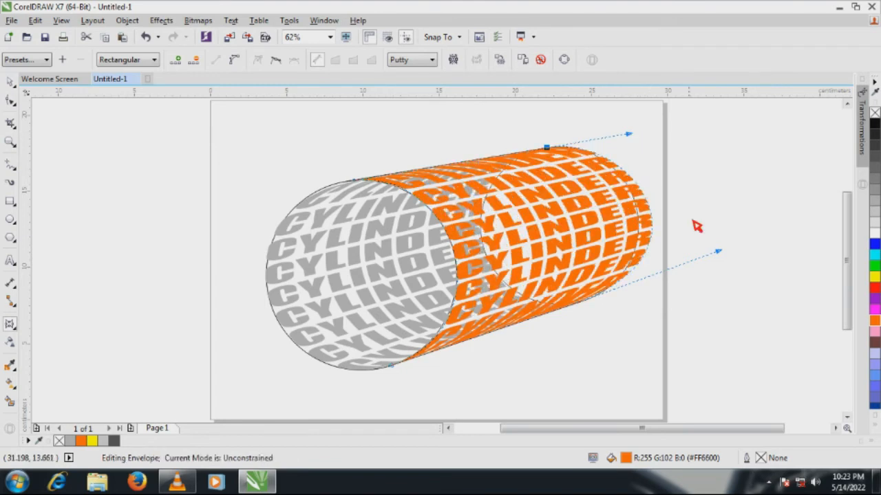
drag(724, 255, 686, 262)
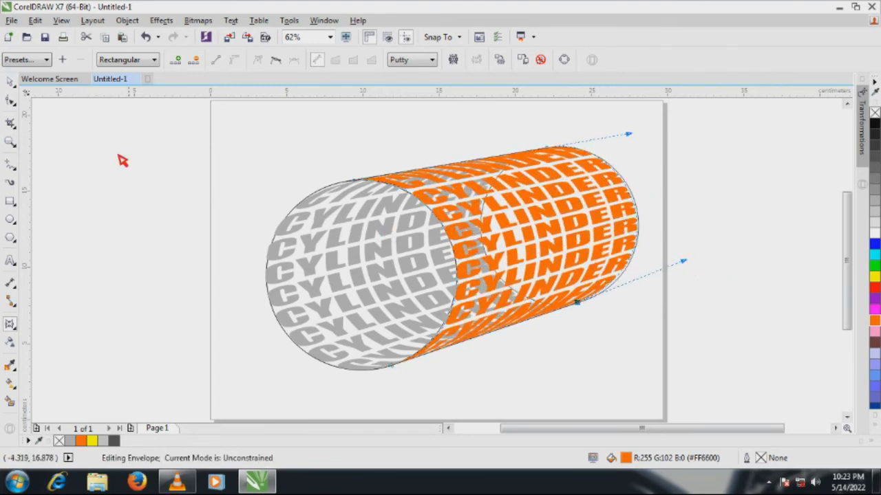
click(12, 83)
click(138, 229)
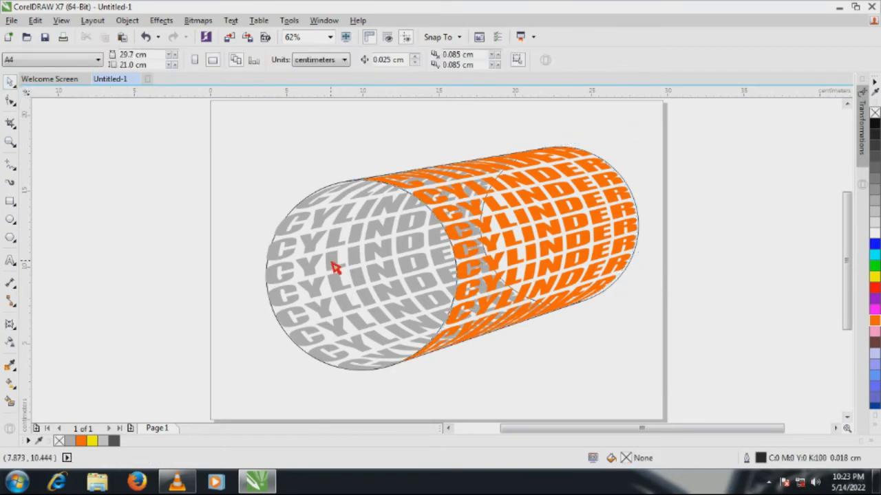
Select the orange and grey warped texts together and move them off the circle outlines to beside the page.
scroll(334, 268, down, 1)
click(413, 255)
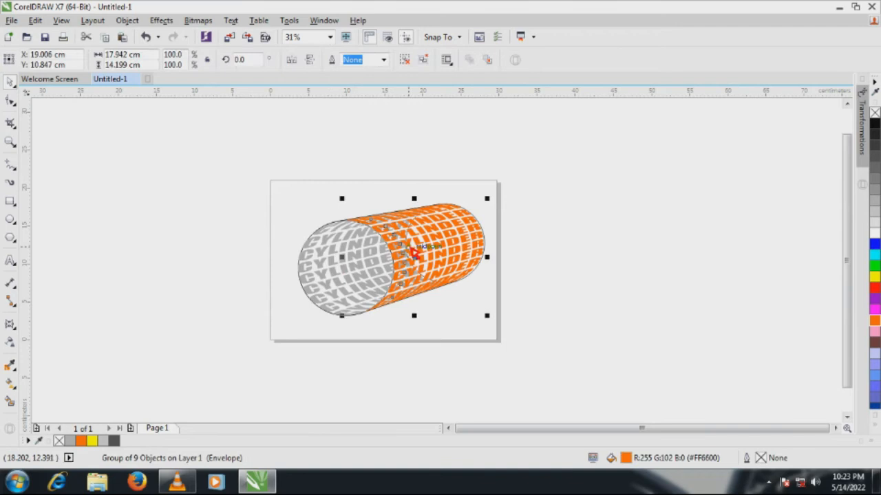
shift+click(335, 268)
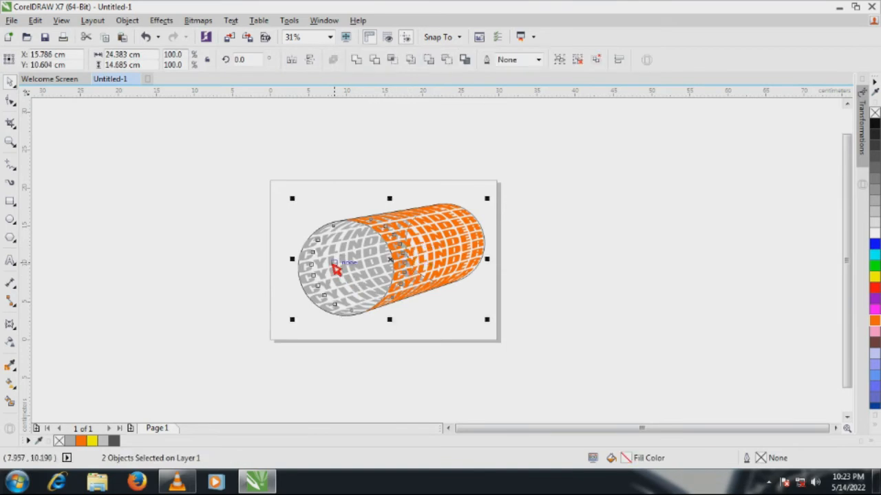
drag(334, 269, 548, 269)
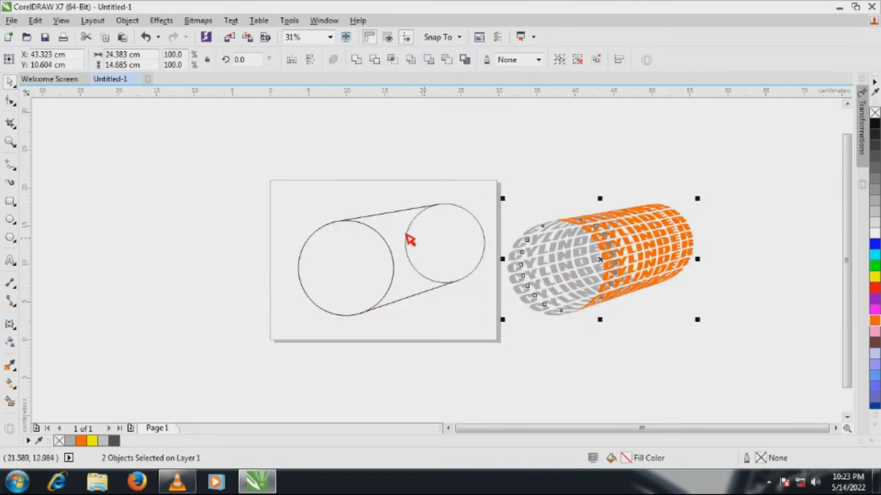
Scale the circle outlines and both warped texts down together to about 19.7 cm wide, placed side by side in the page's middle.
drag(236, 165, 424, 272)
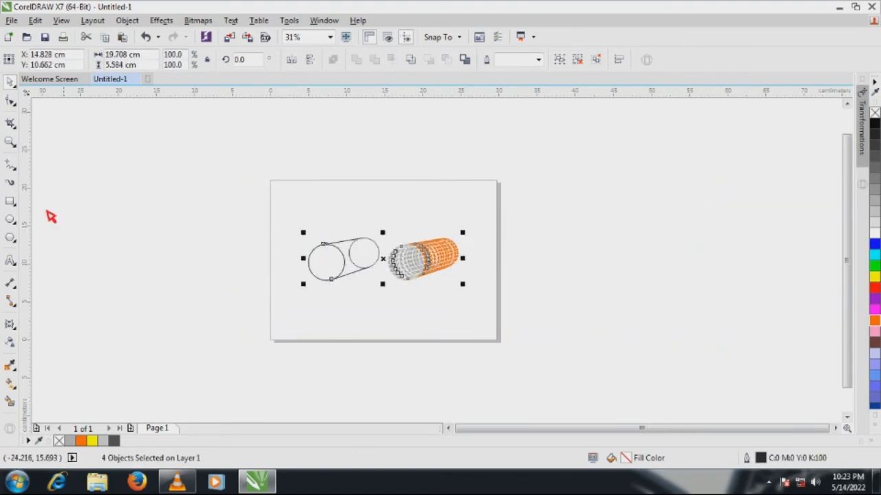
click(10, 142)
drag(293, 218, 476, 311)
click(10, 82)
click(278, 214)
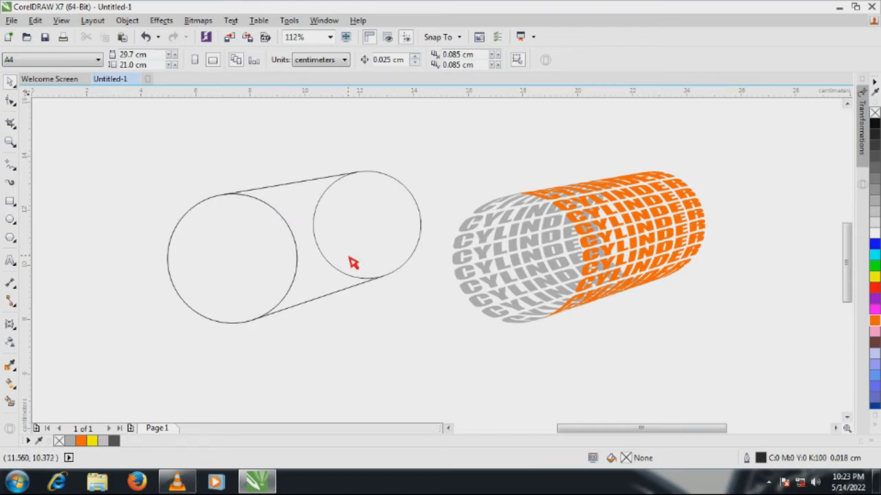
Apply an elliptical fountain fill to the orange CYLINDER text with the Interactive Fill tool.
click(11, 142)
mouse_move(410, 146)
mouse_down()
mouse_move(598, 238)
mouse_move(768, 347)
mouse_up()
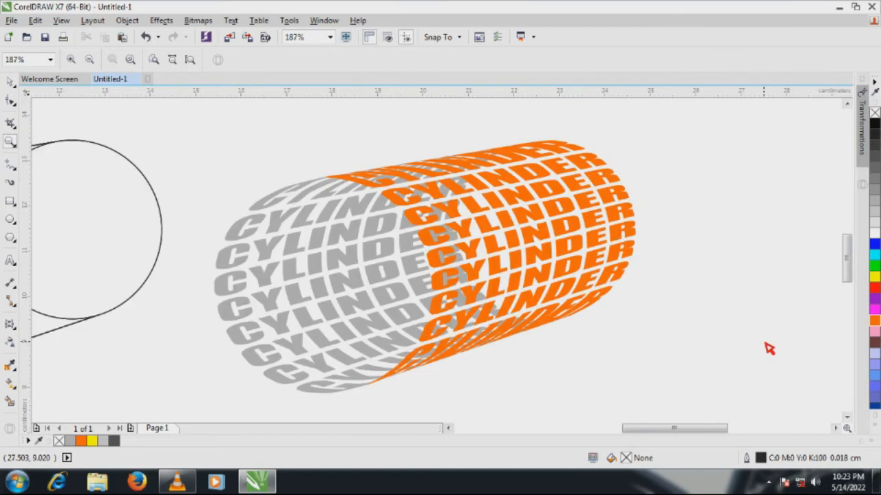
click(10, 82)
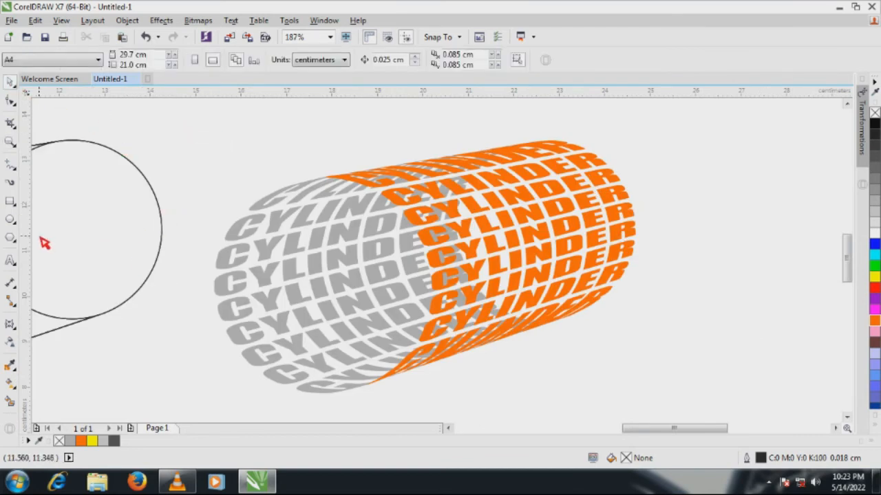
click(431, 251)
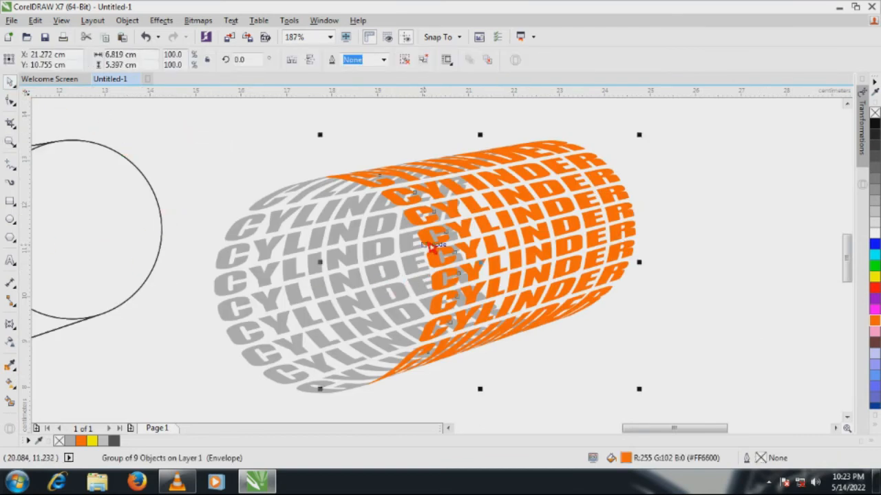
click(11, 385)
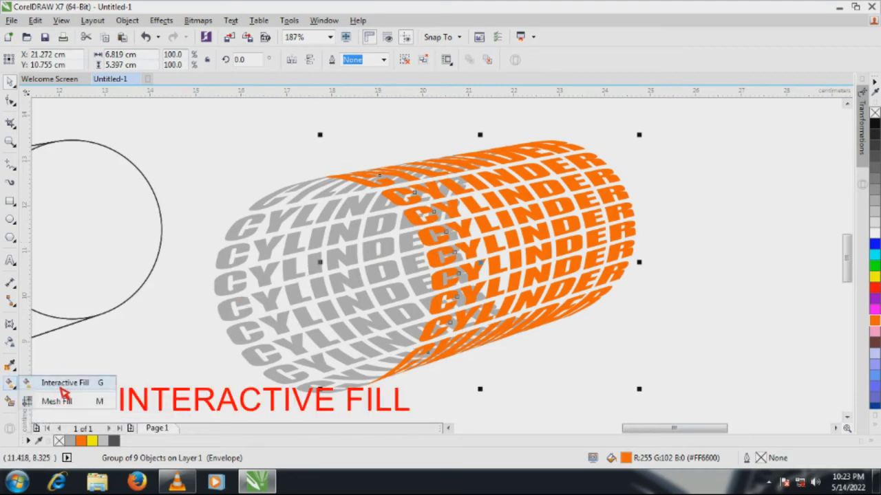
click(67, 387)
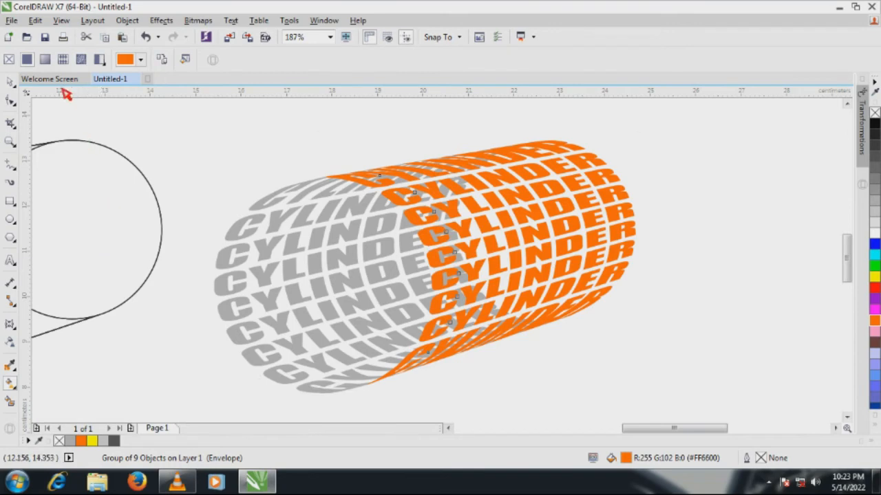
click(45, 60)
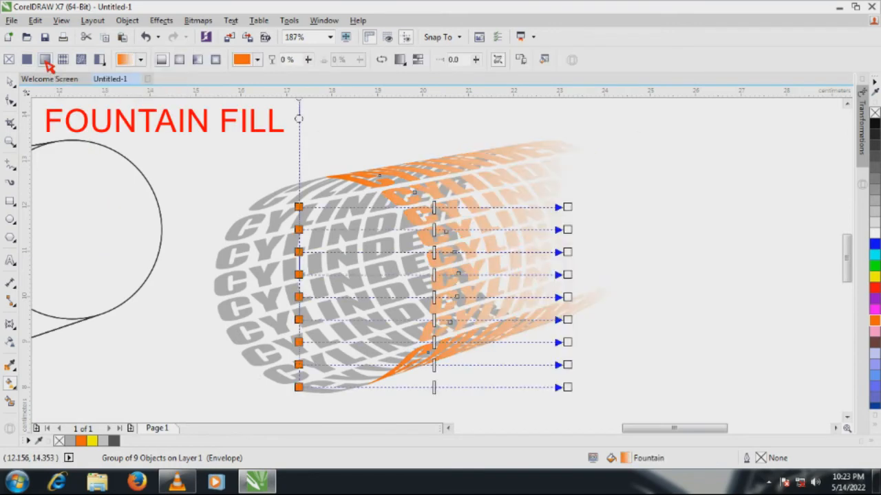
click(185, 60)
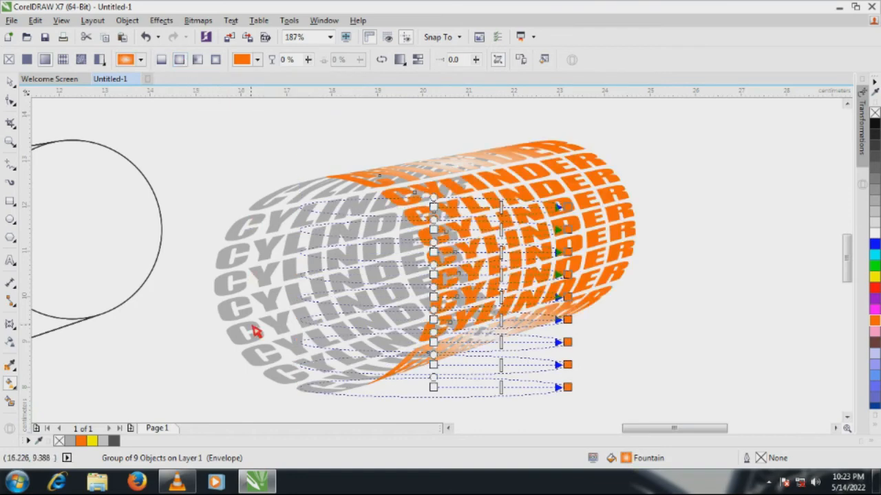
Redraw the fountain fill as one angled ellipse over the grey front of the cylinder and set its centre colour to yellow.
drag(252, 314, 395, 262)
drag(200, 169, 233, 258)
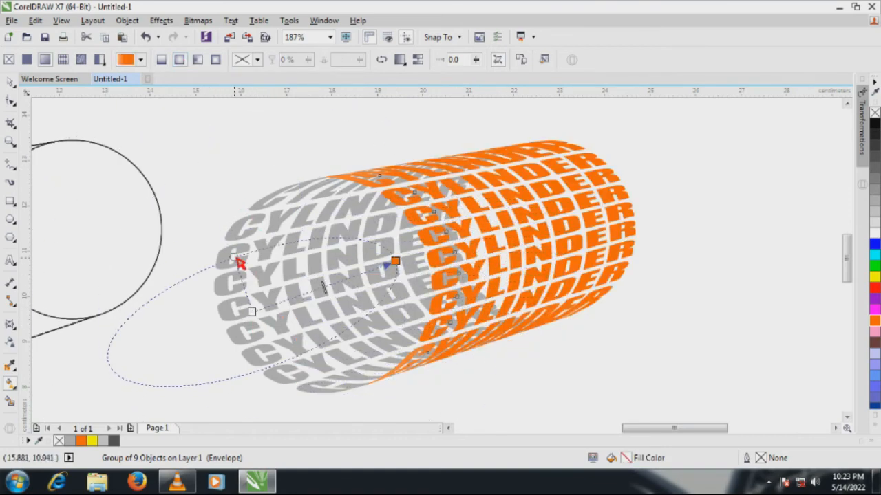
click(253, 313)
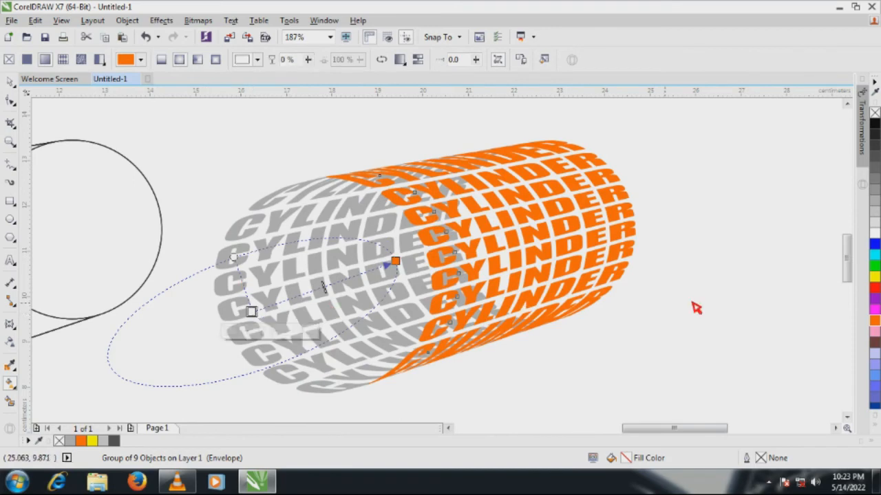
click(875, 276)
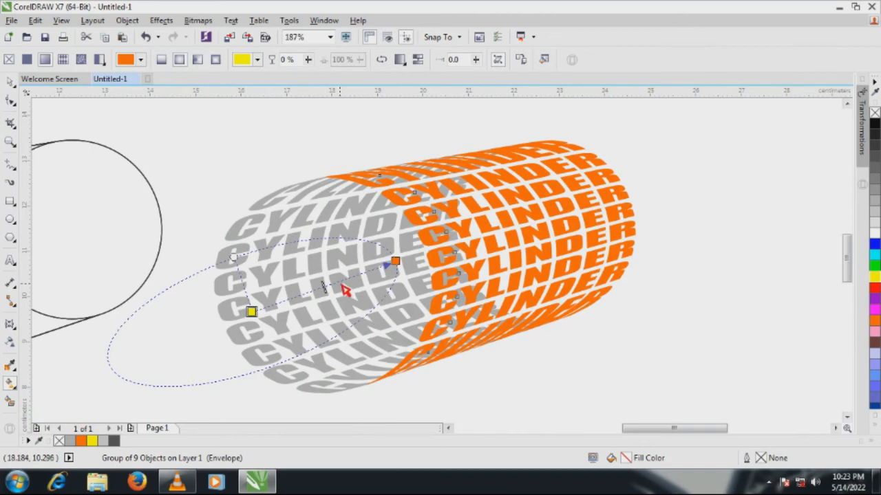
Shift the gradient's yellow centre toward the orange text's front edge and stretch its ellipse so yellow blends into orange along the cylinder.
drag(345, 291, 477, 255)
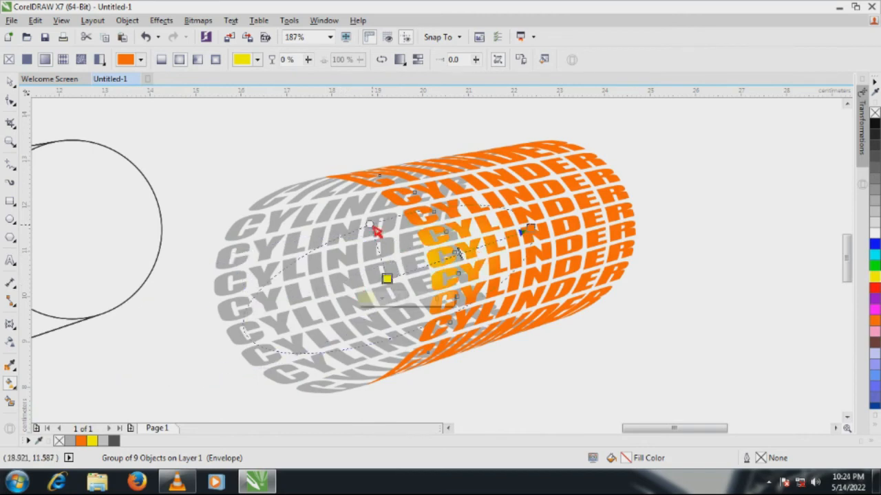
drag(370, 225, 354, 177)
drag(534, 234, 576, 216)
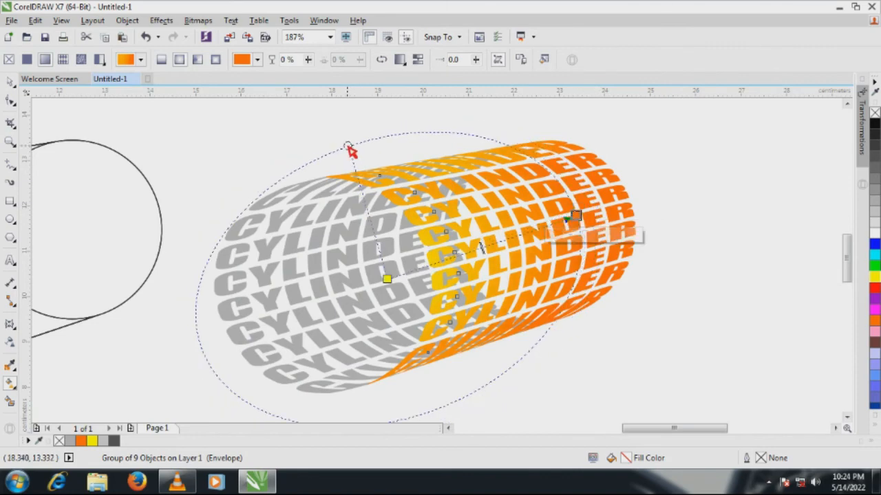
drag(349, 147, 355, 182)
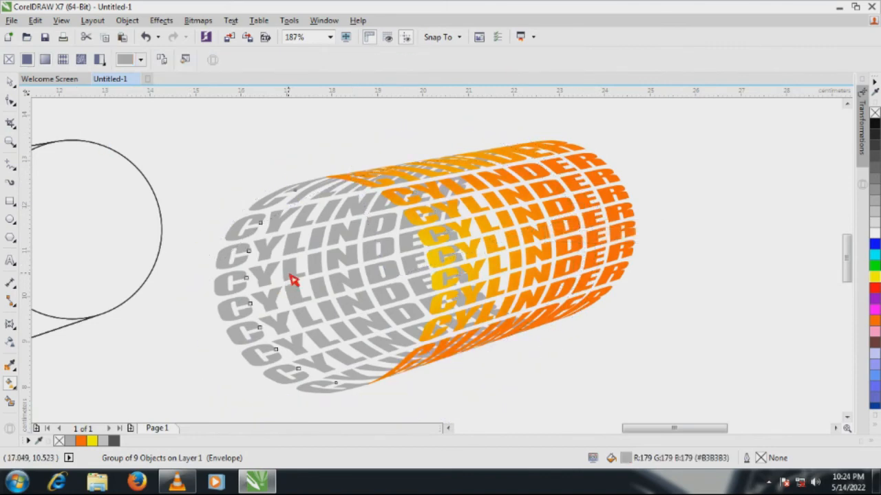
click(10, 83)
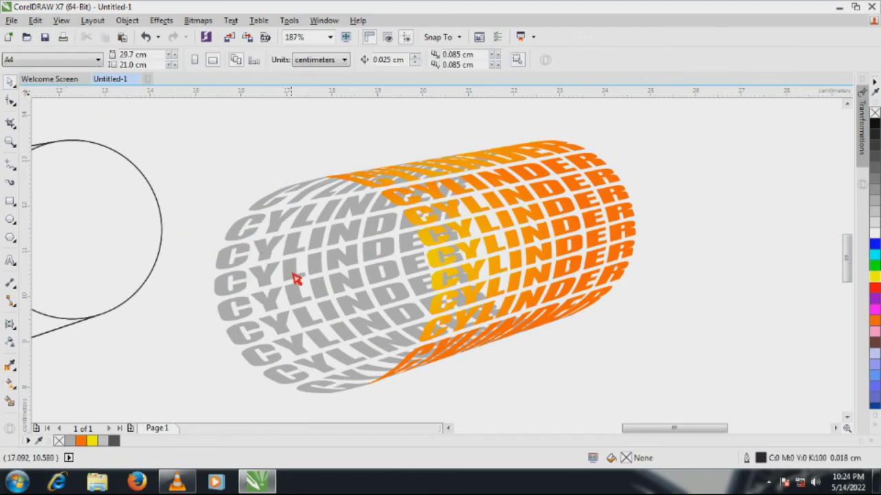
drag(295, 279, 227, 266)
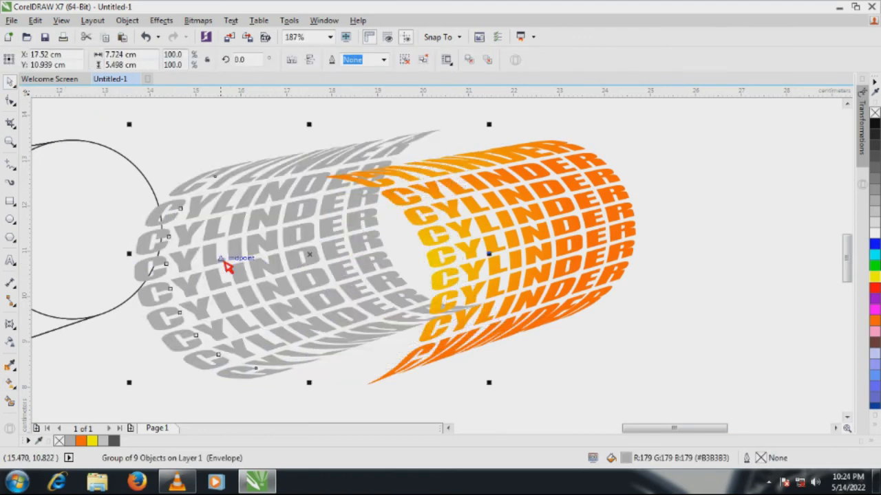
click(146, 39)
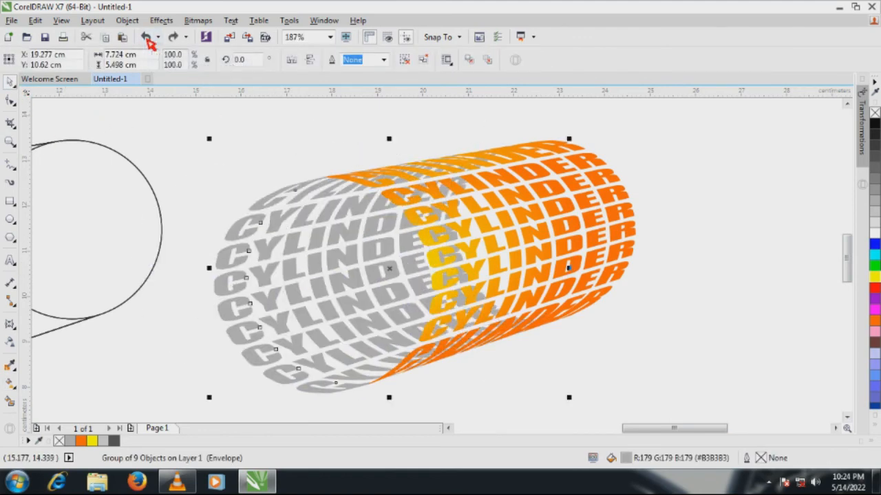
Change the grey CYLINDER text's uniform fill to the darker grey #999999 with the Interactive Fill tool.
click(10, 388)
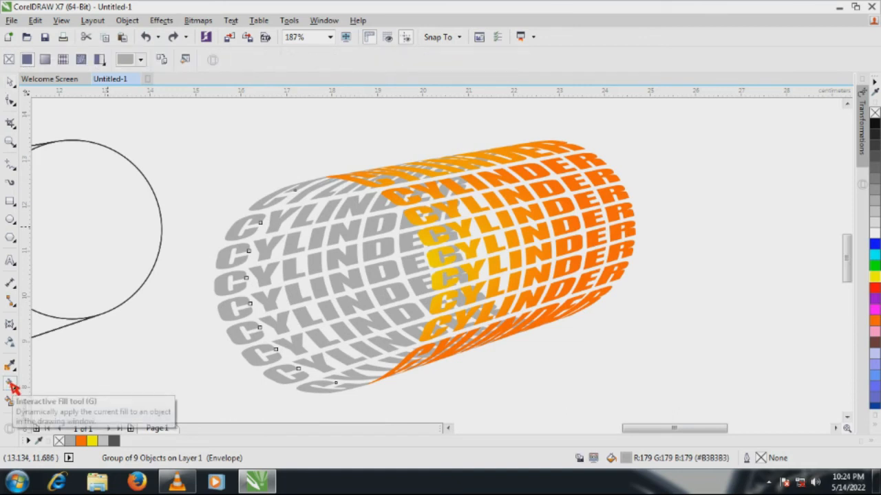
click(11, 386)
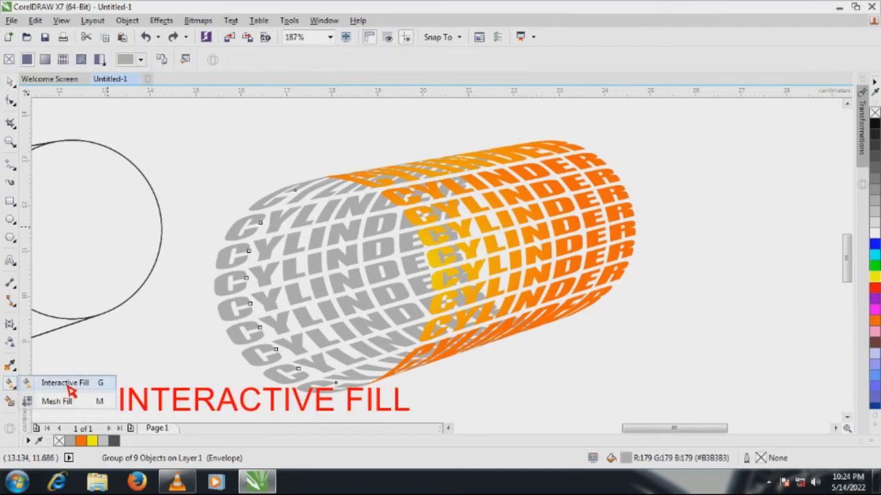
click(69, 391)
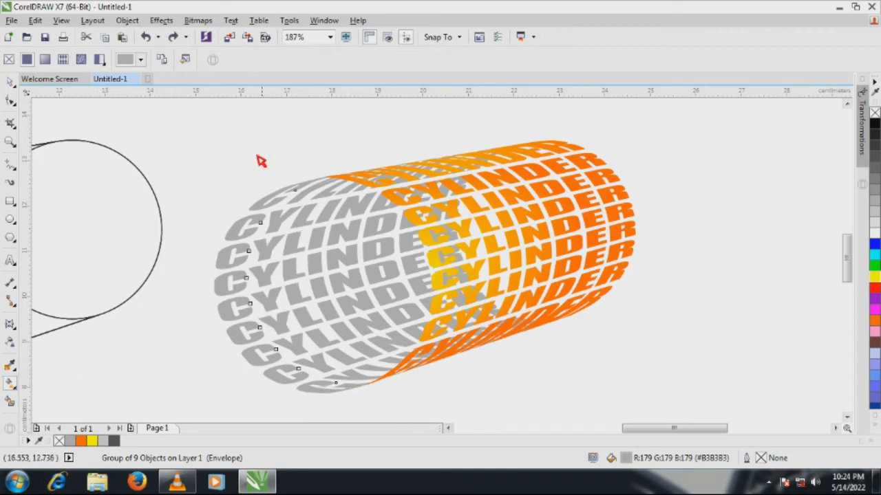
click(164, 62)
click(368, 215)
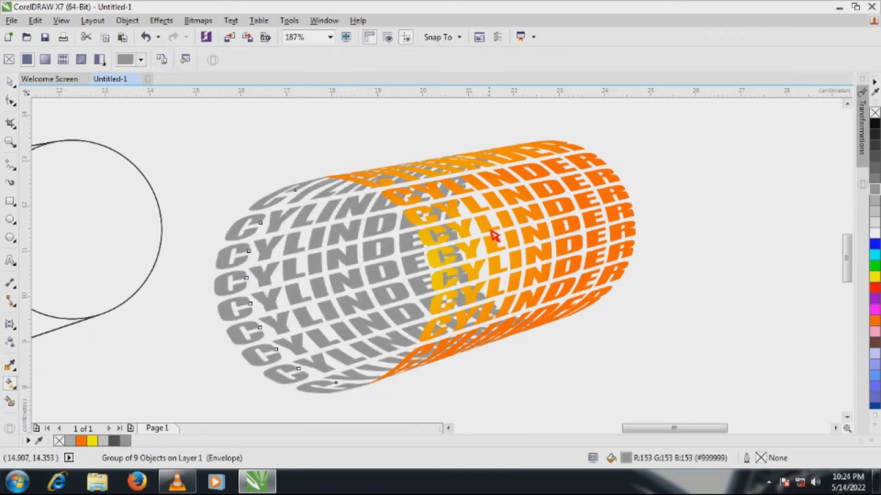
Apply an elliptical fountain fill to the grey CYLINDER text and redraw it as a flattened, angled ellipse centred beyond the text's front edge.
click(493, 236)
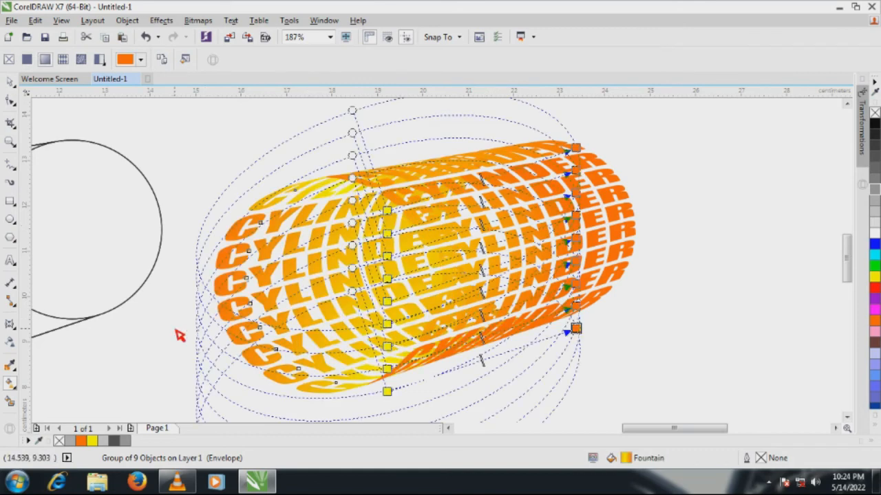
drag(167, 317, 315, 280)
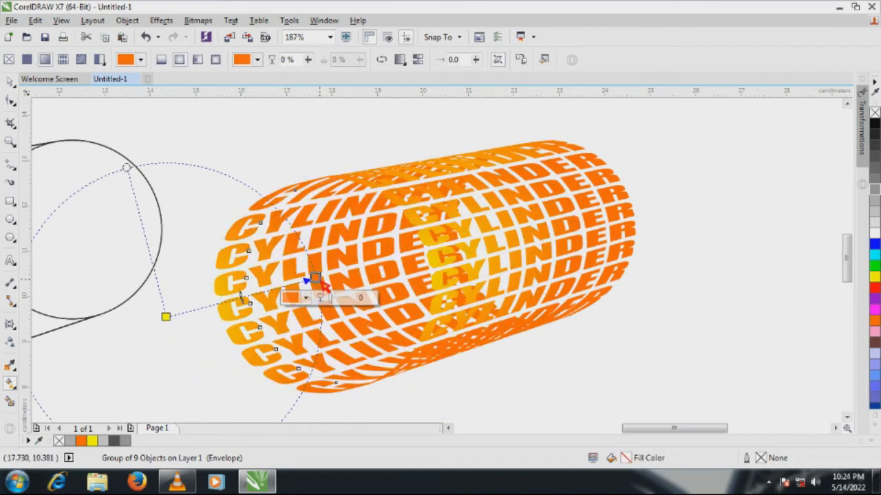
drag(127, 168, 147, 256)
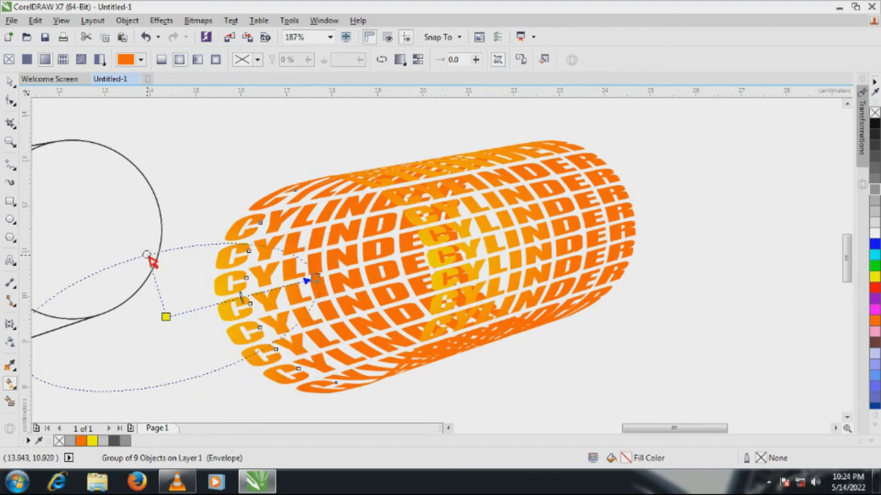
Recolour the inner text's fountain fill with light grey at the centre and dark grey at the outer end.
click(167, 318)
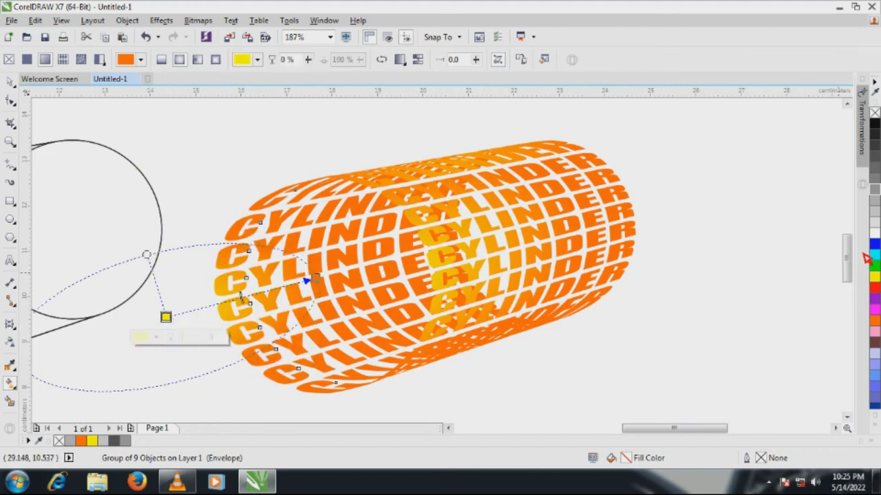
click(874, 219)
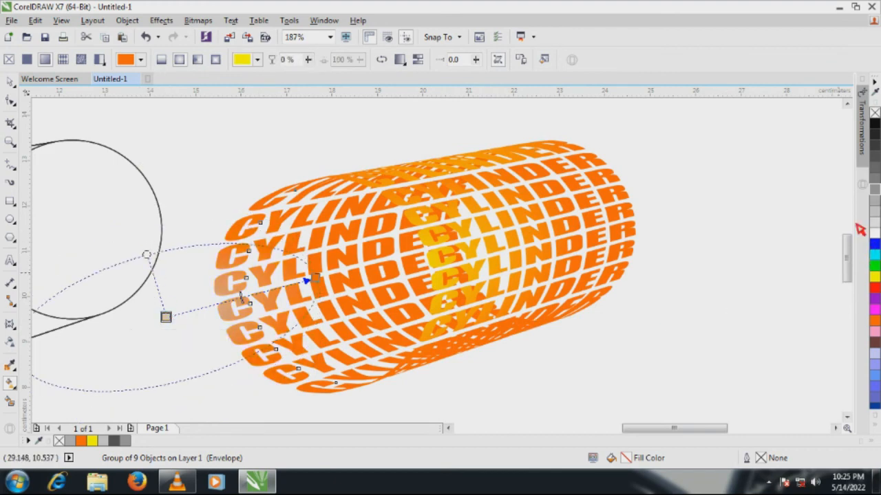
click(316, 279)
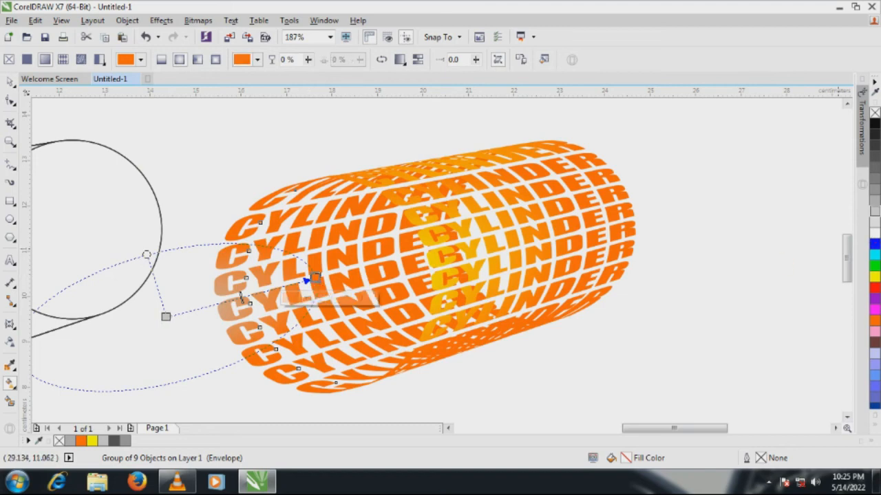
click(874, 160)
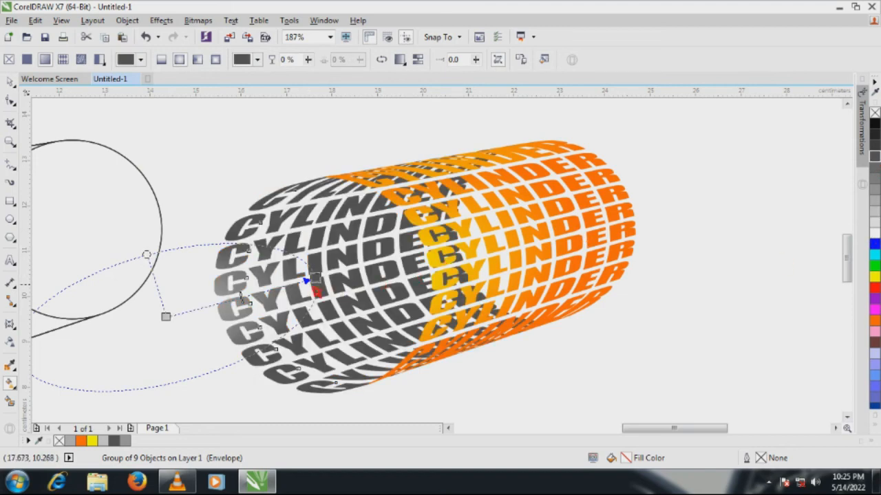
Shift the grey gradient's centre onto the front letters, stretch its ellipse deep into the orange text, and lighten the centre grey.
drag(282, 289, 351, 276)
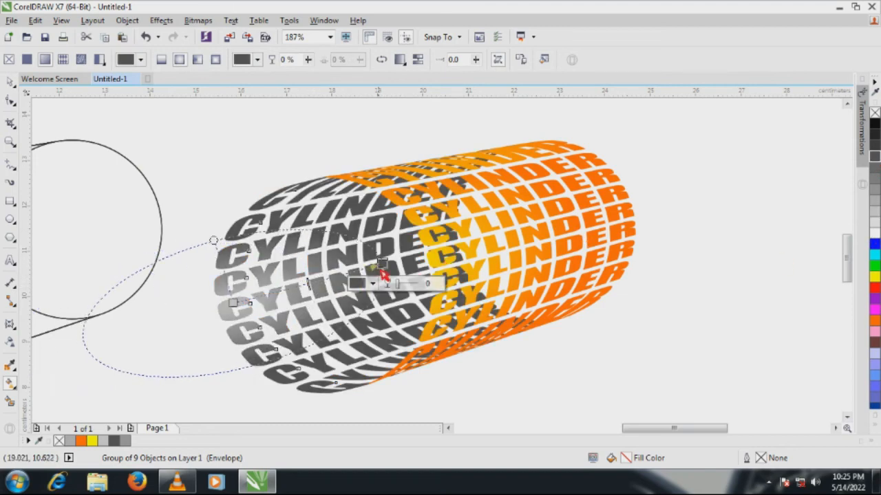
click(497, 232)
click(497, 233)
drag(495, 228, 517, 225)
click(235, 303)
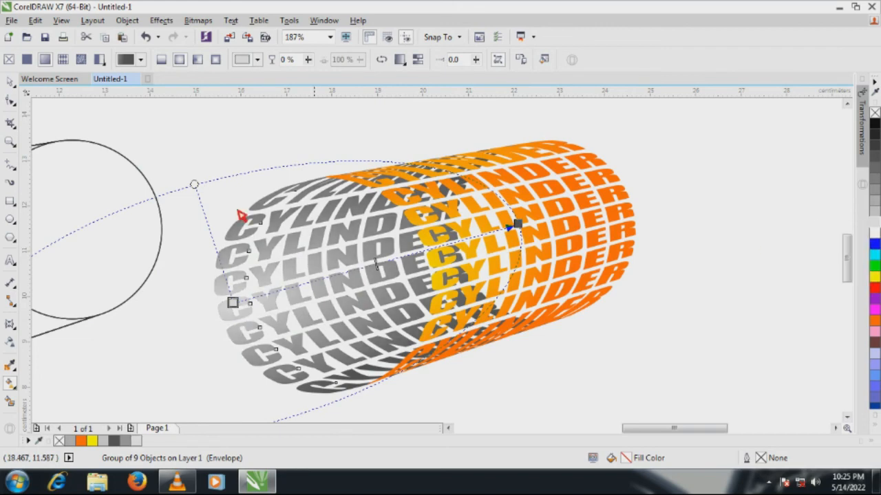
click(11, 82)
click(168, 120)
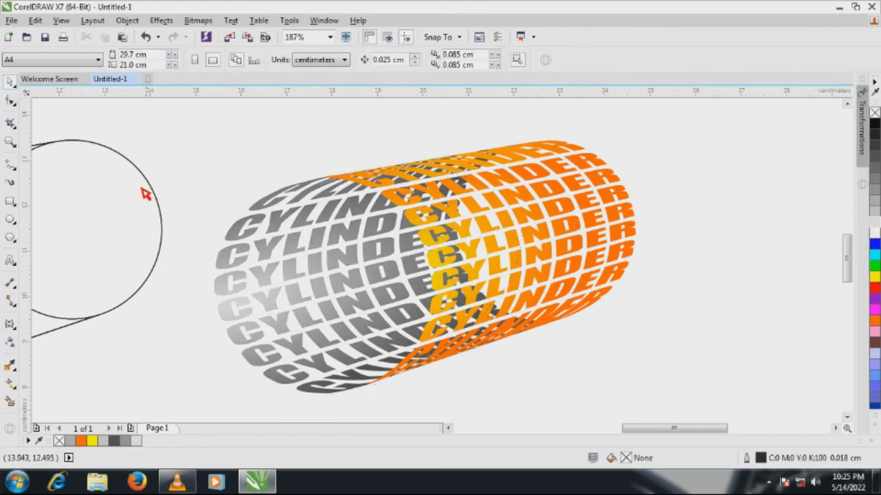
Create a page-sized background rectangle behind the artwork and fill it with black (#000000).
double_click(10, 203)
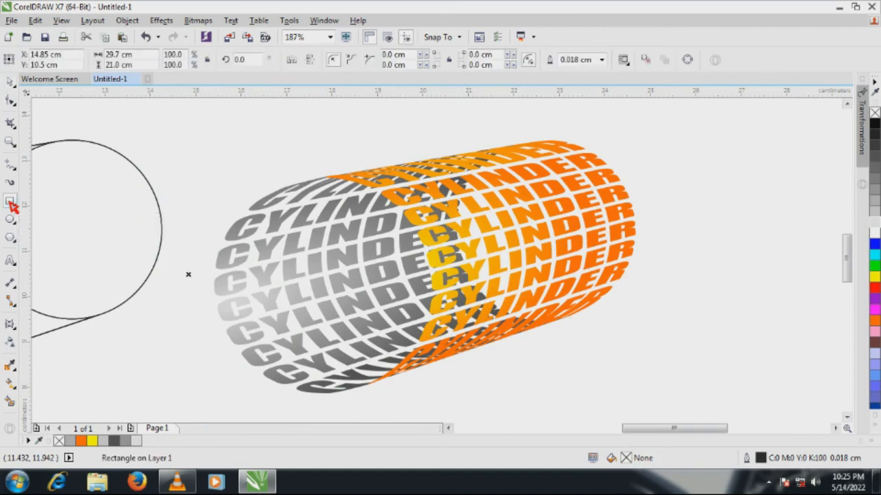
click(874, 125)
scroll(401, 248, down, 2)
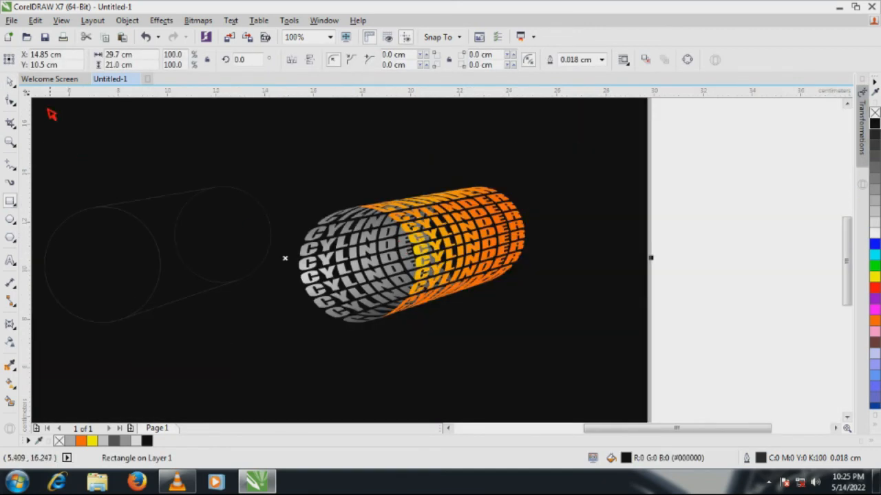
click(688, 244)
scroll(483, 258, down, 2)
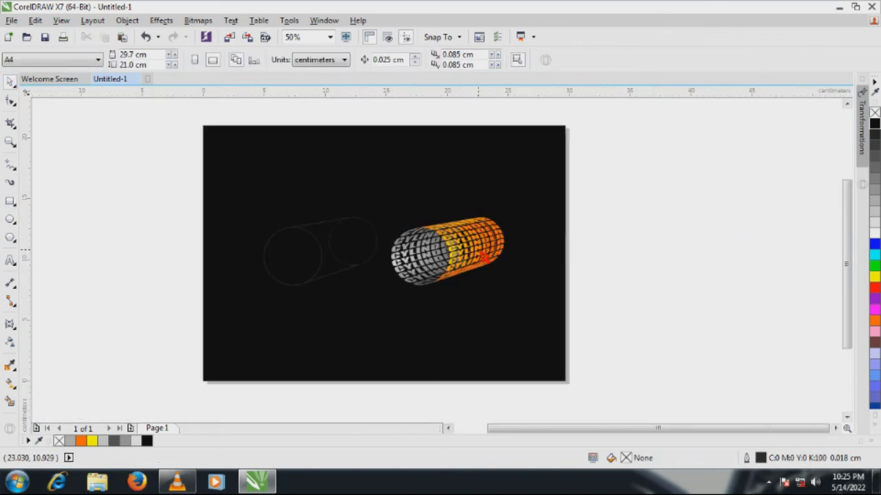
Group the grey and orange CYLINDER texts into one object.
drag(622, 162, 384, 343)
click(560, 62)
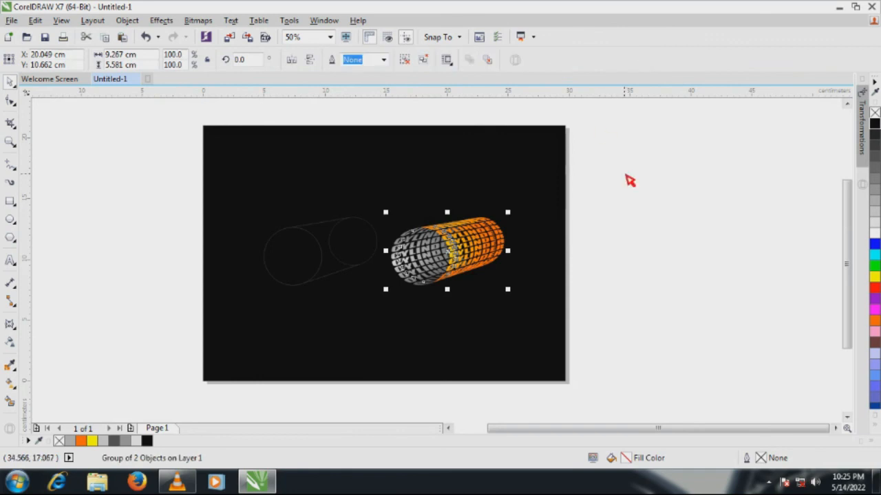
click(611, 218)
Move the circle-and-line guide outline off the page and delete it.
drag(327, 262, 136, 236)
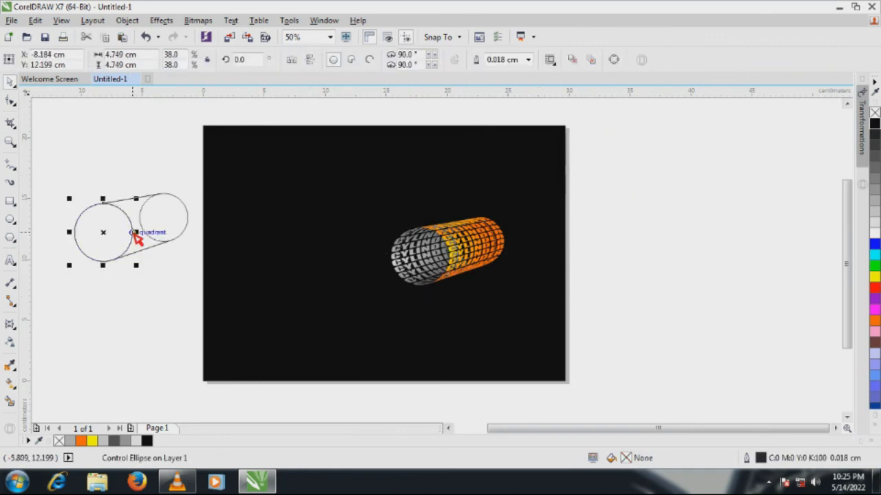
key(Delete)
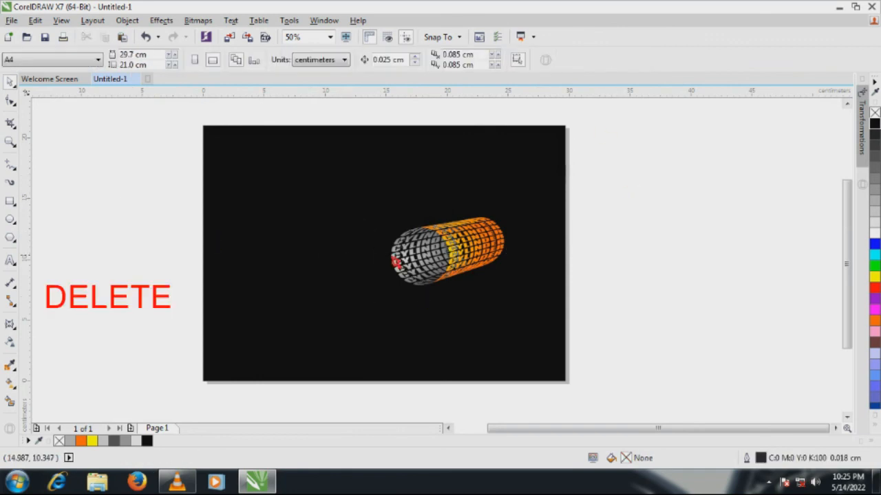
Centre the grouped cylinder on the page and enlarge it proportionally from its centre to about 19.85 × 11.96 cm.
click(456, 257)
key(p)
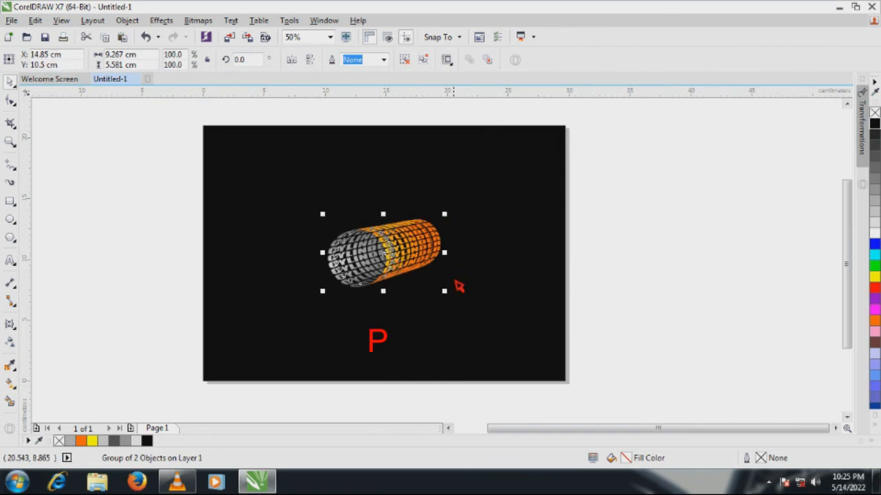
drag(444, 292, 514, 352)
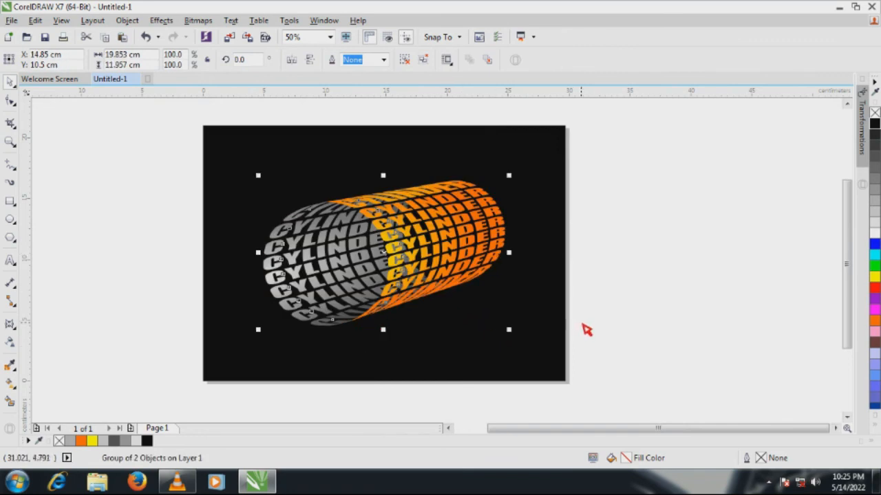
click(74, 194)
click(11, 142)
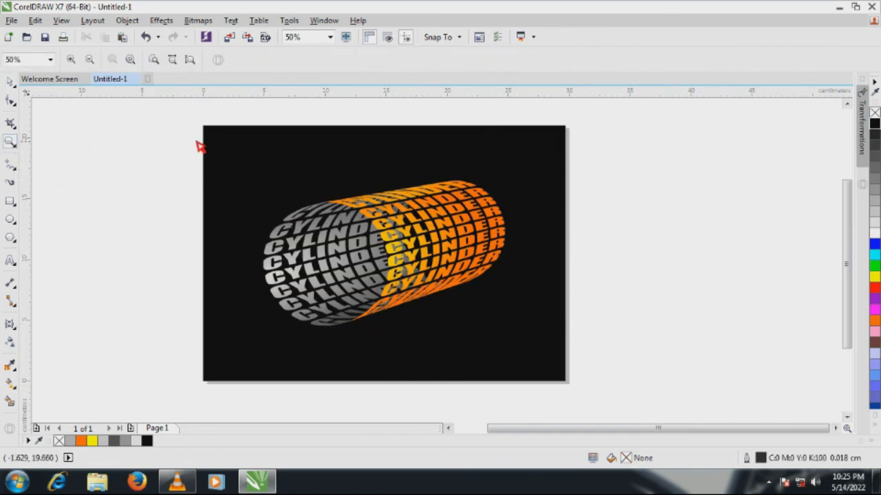
drag(204, 128, 573, 389)
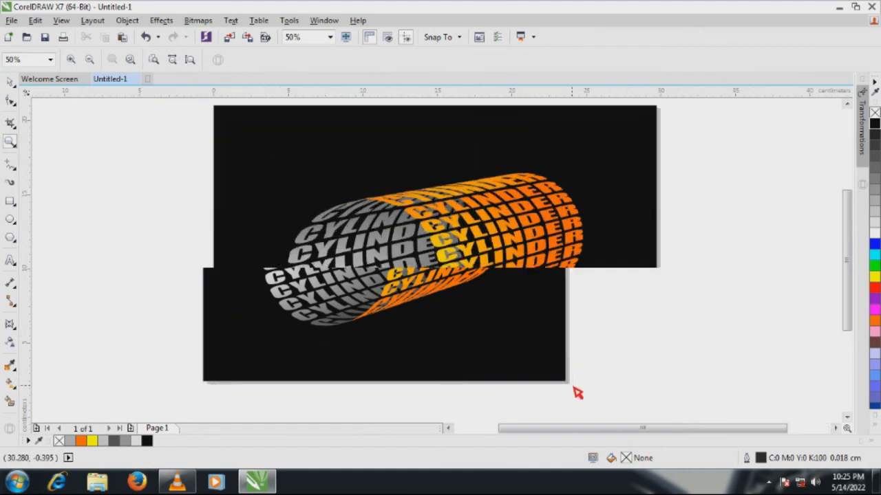
click(11, 81)
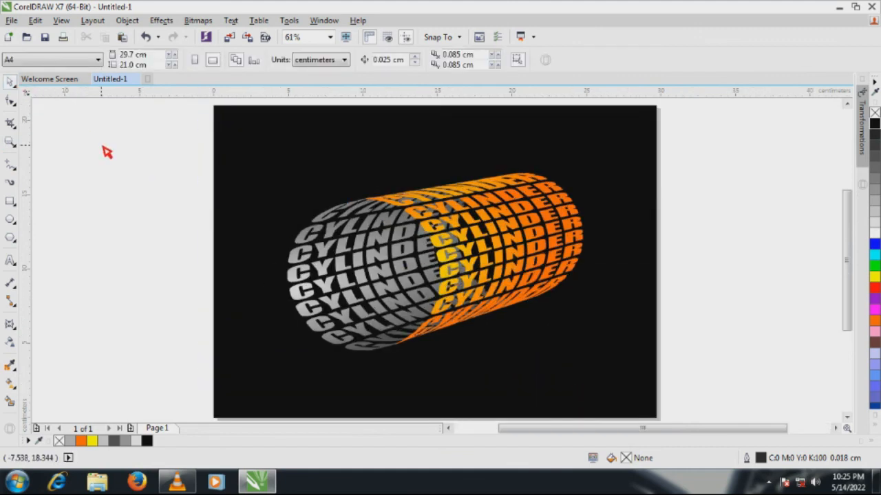